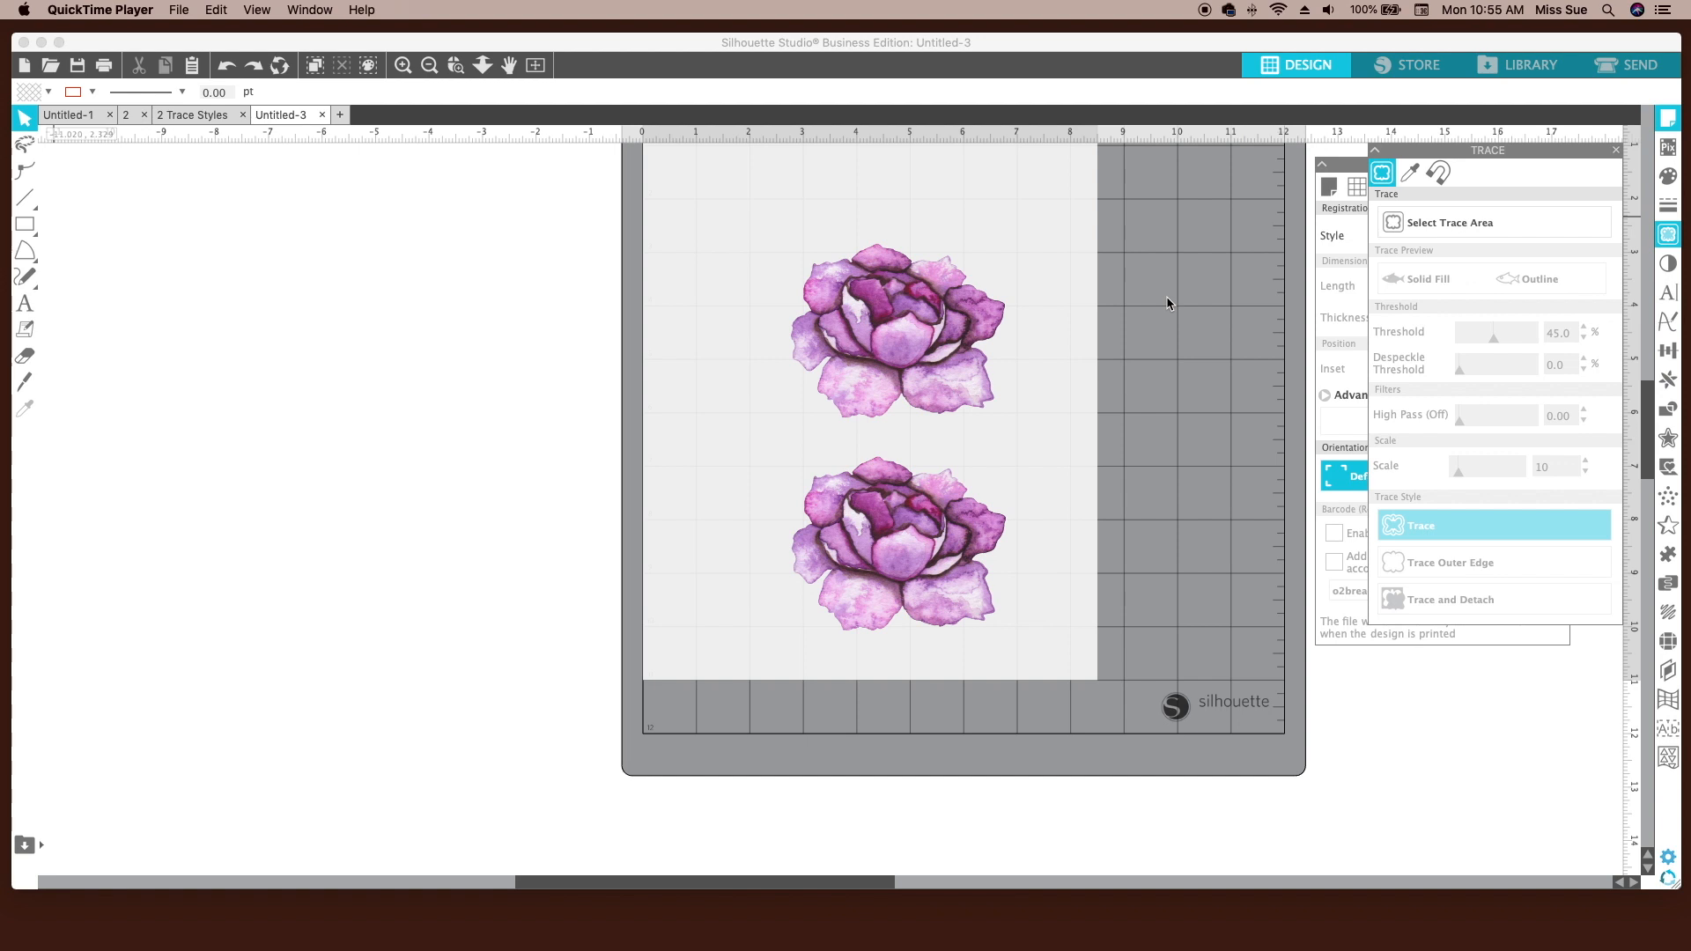
- Trace the lower flower using a trace area of about 5.47 × 3.89 in with the threshold at 100%
click(1445, 224)
drag(756, 435, 1051, 647)
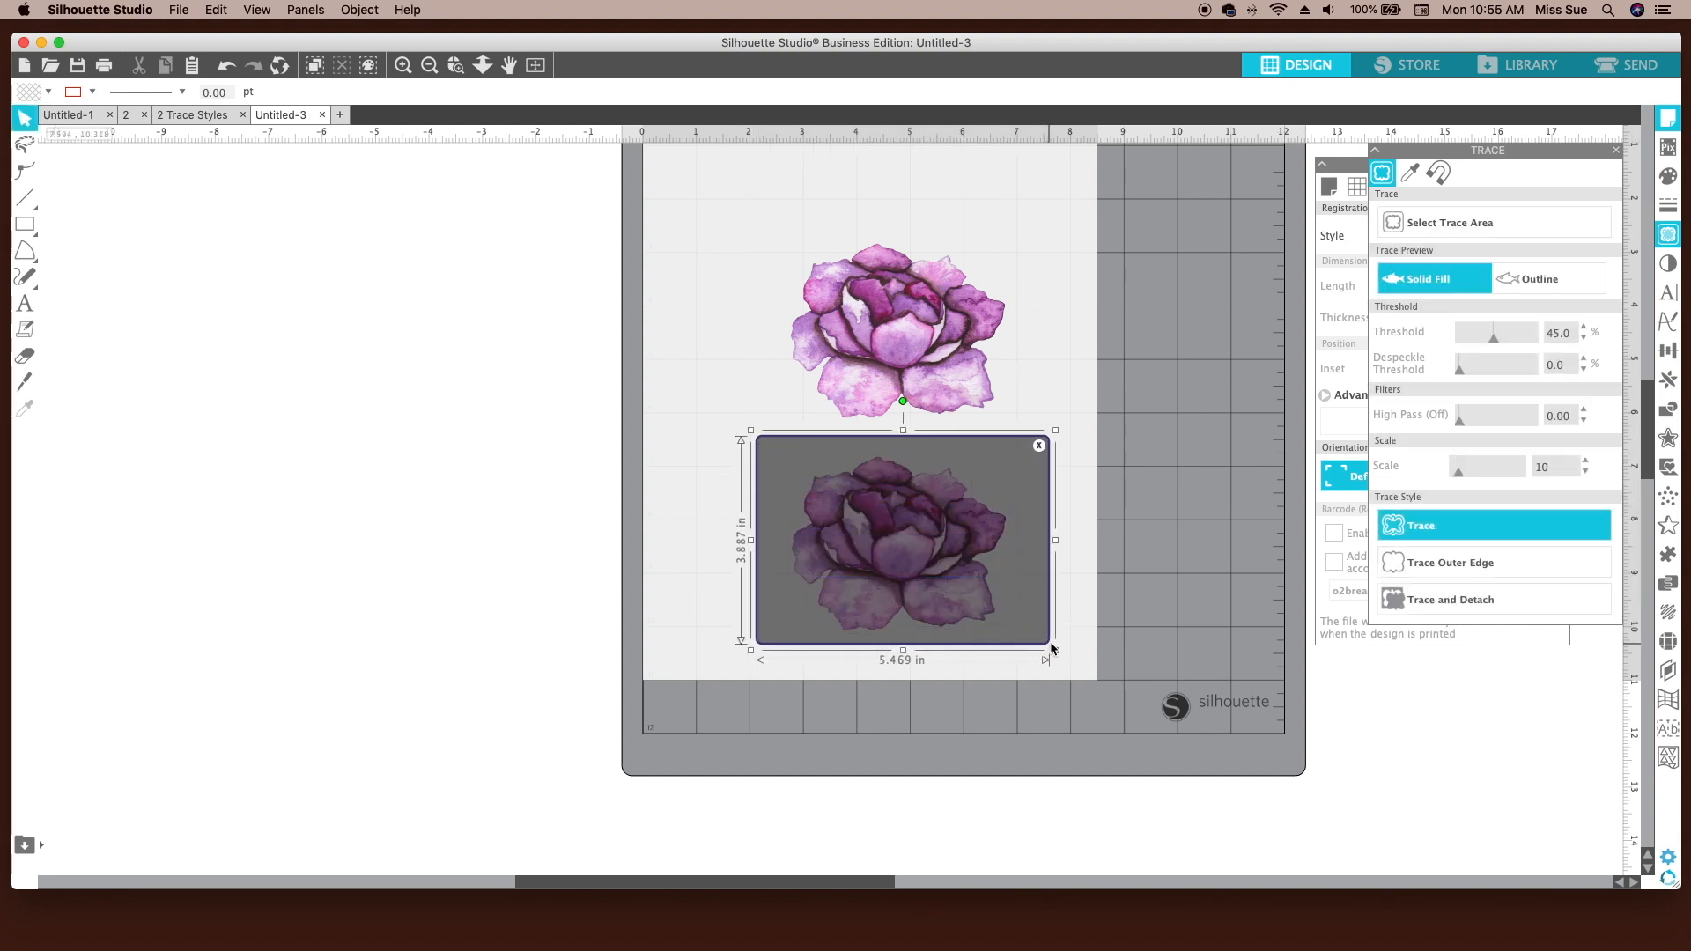
drag(1494, 340, 1541, 344)
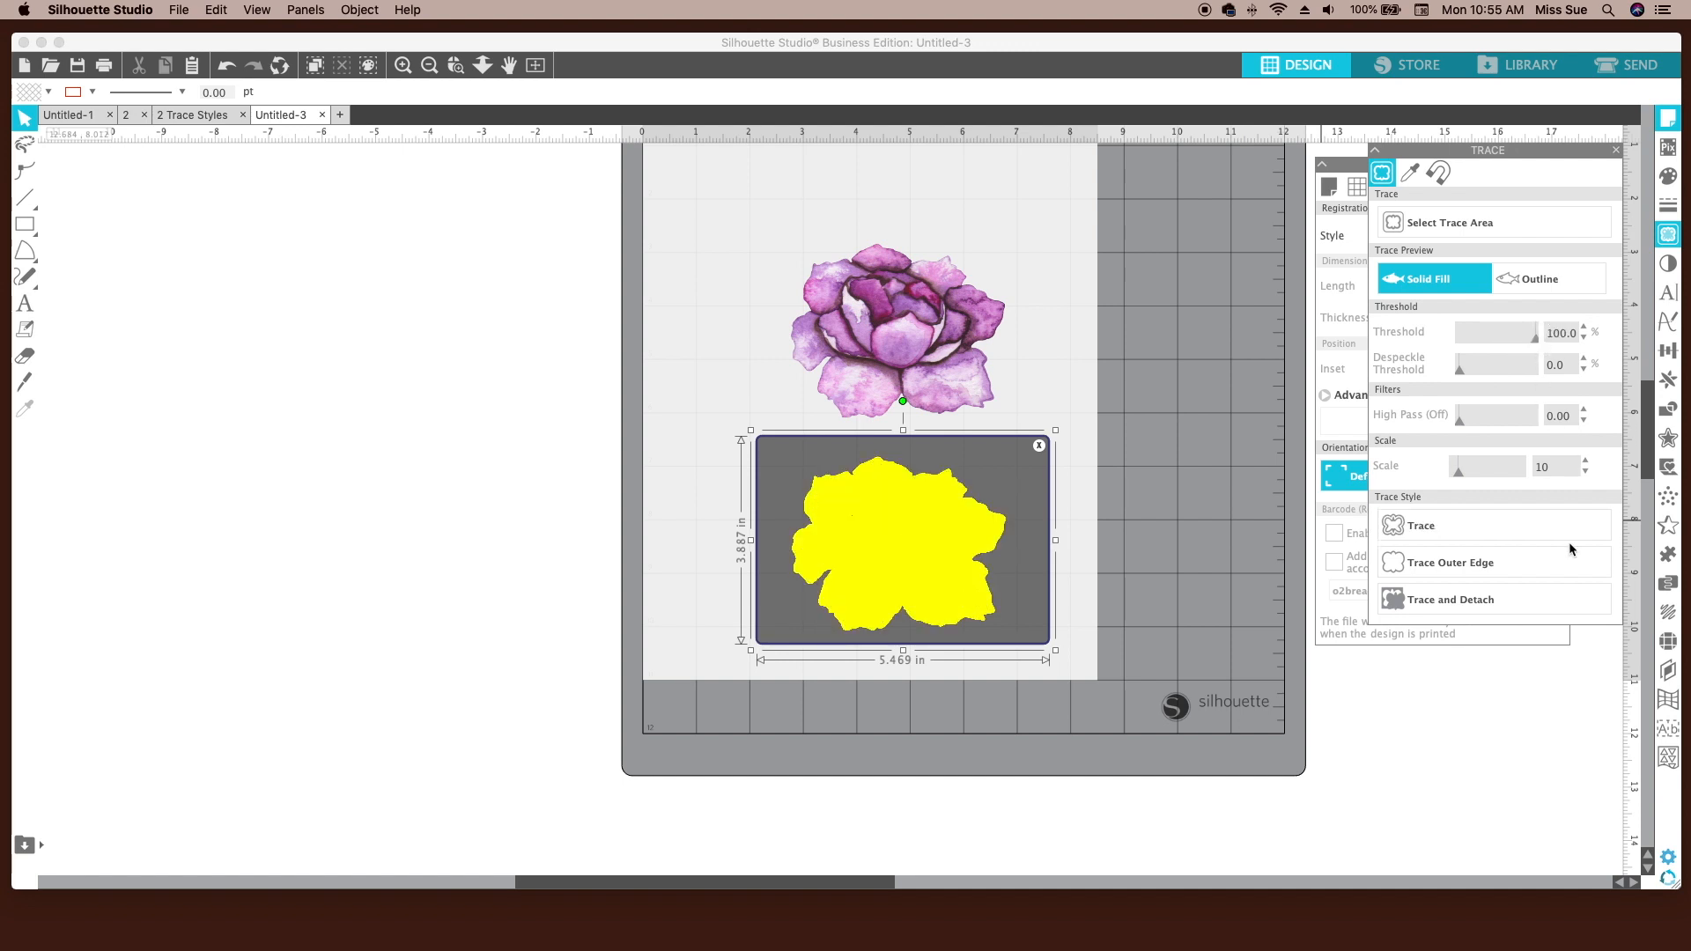
click(1498, 529)
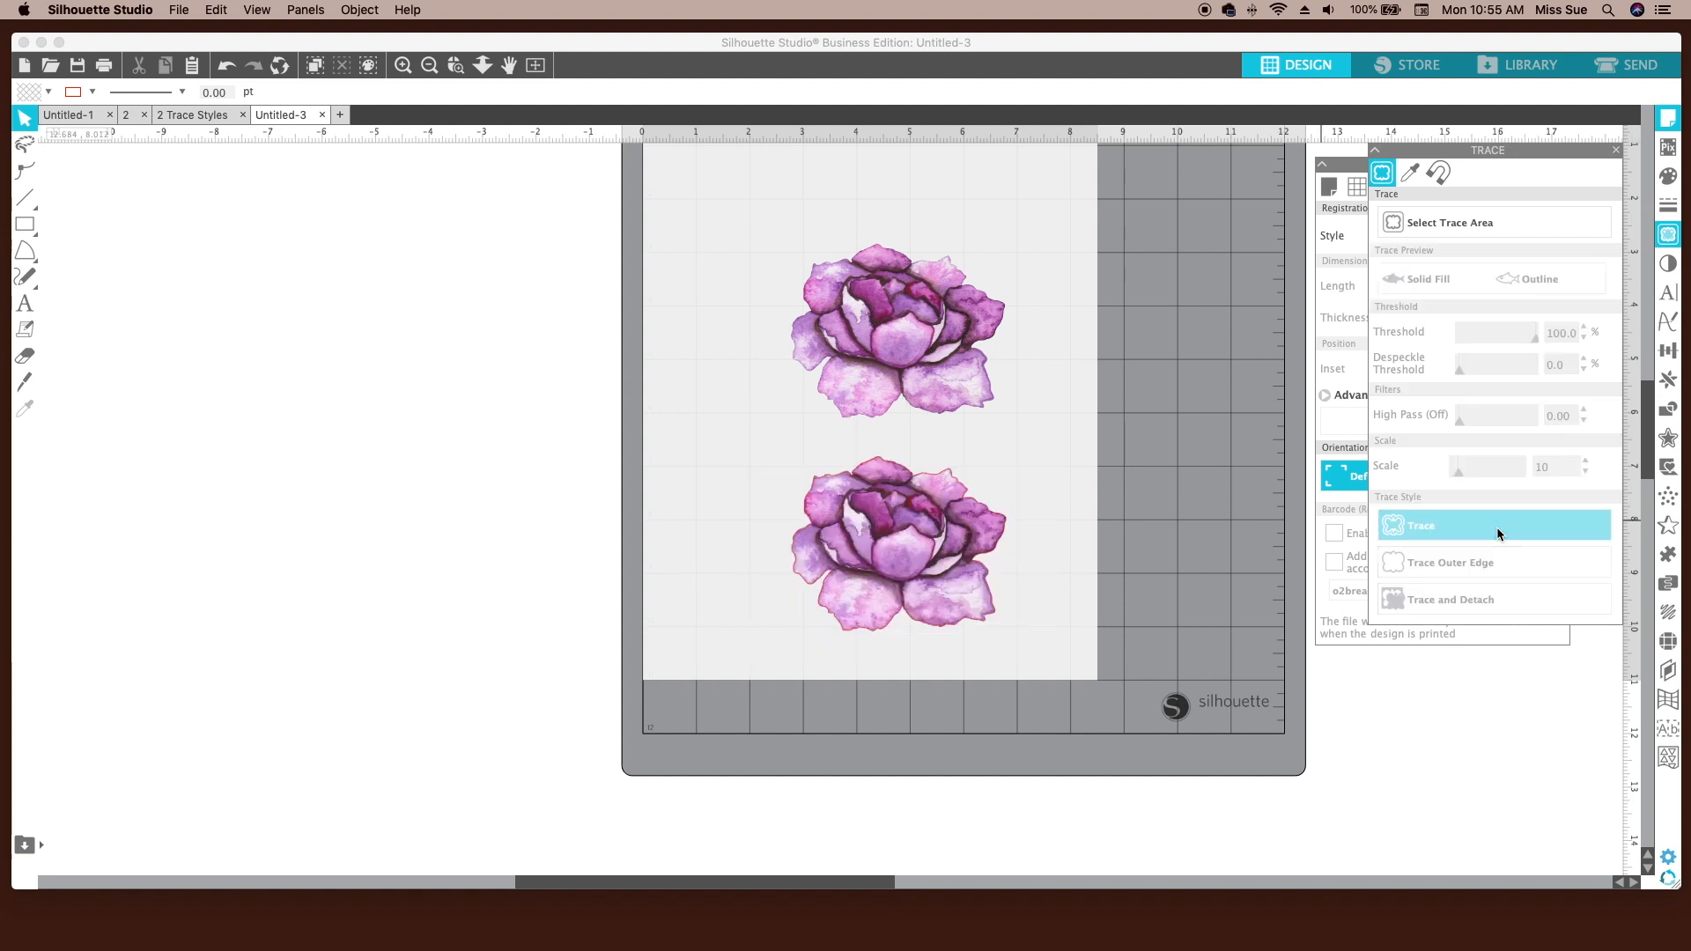
- Move the lower flower off the page to inspect its traced outer outline, and undo the move
drag(913, 533, 503, 577)
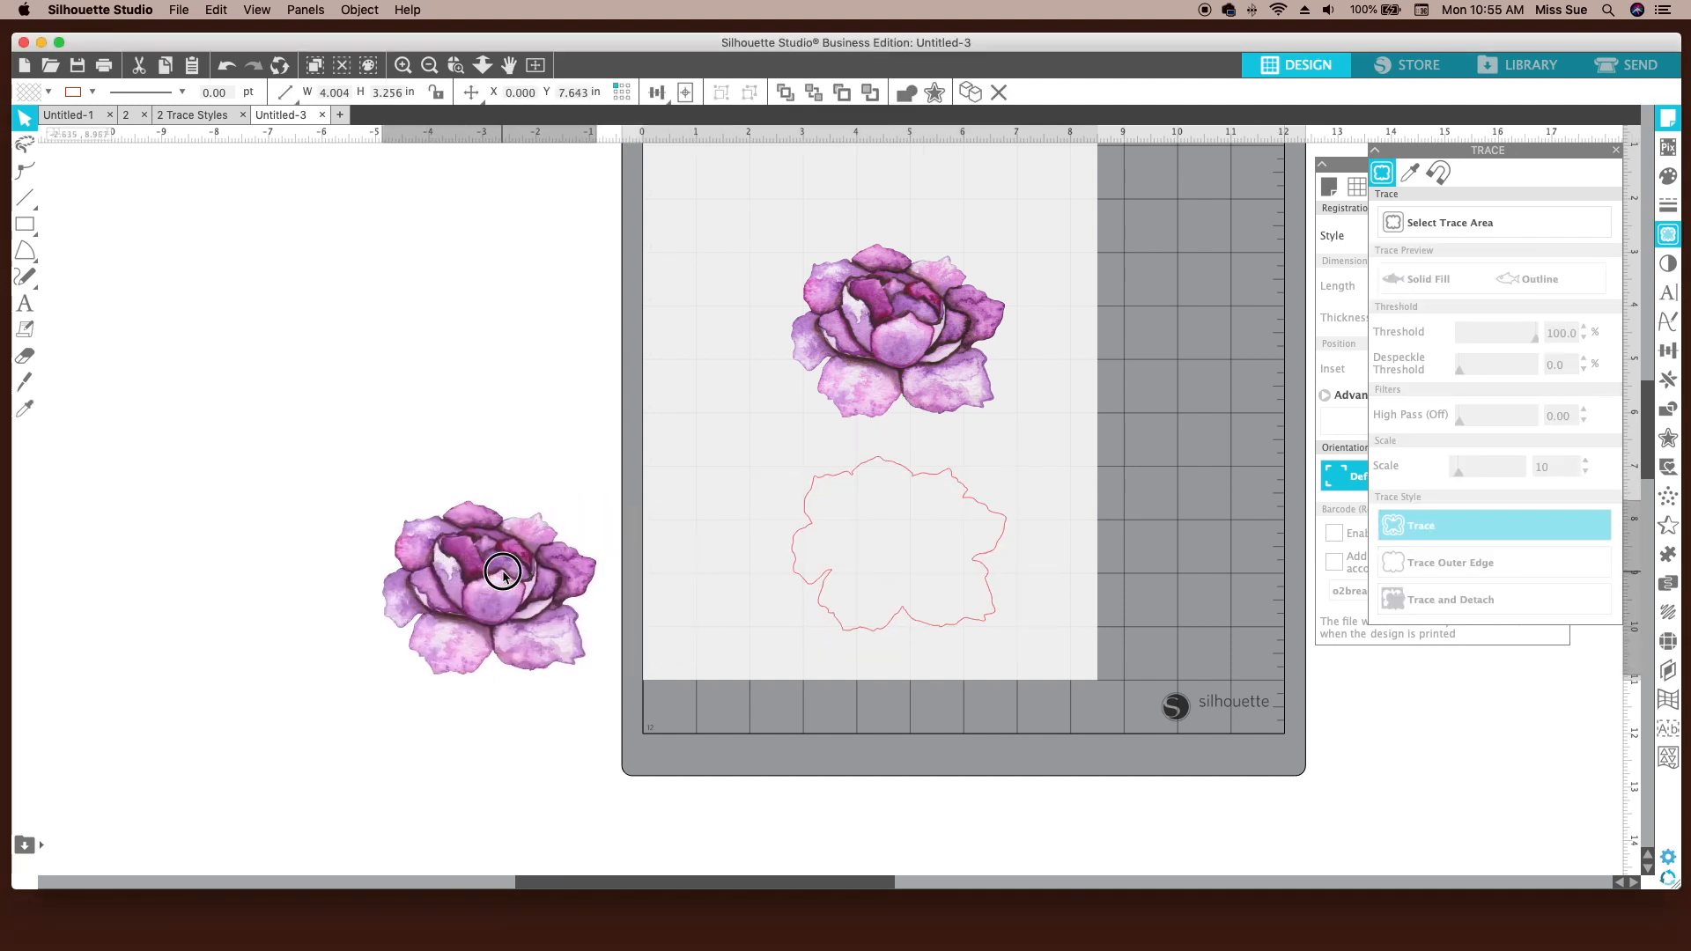
click(504, 422)
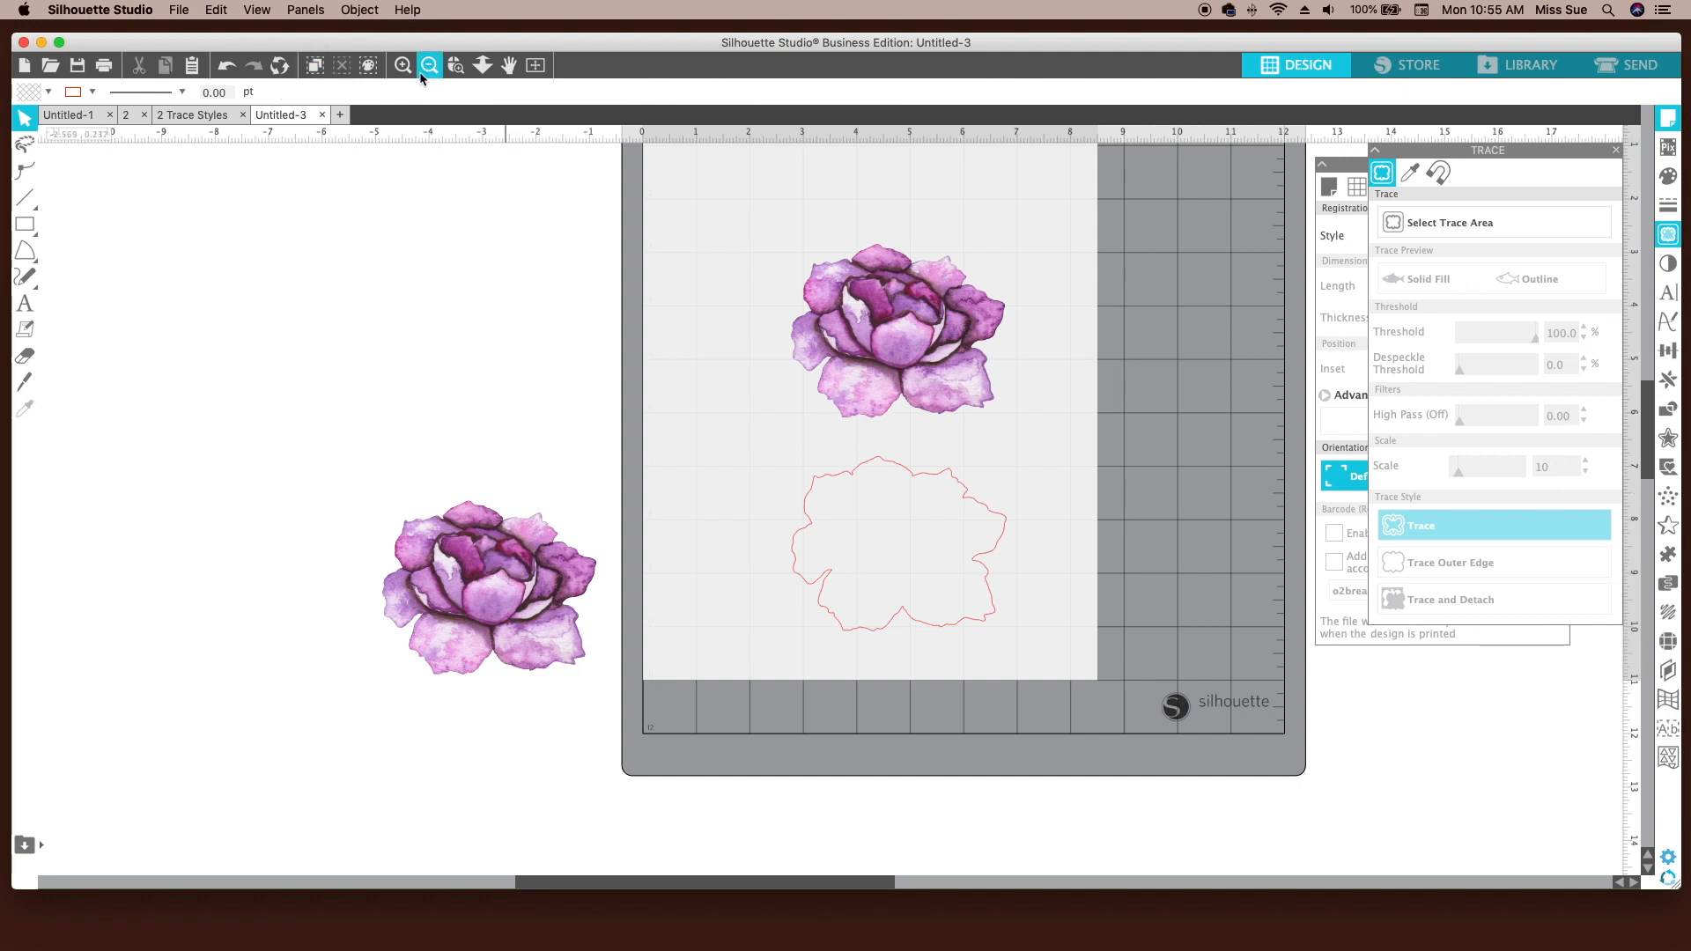
click(228, 65)
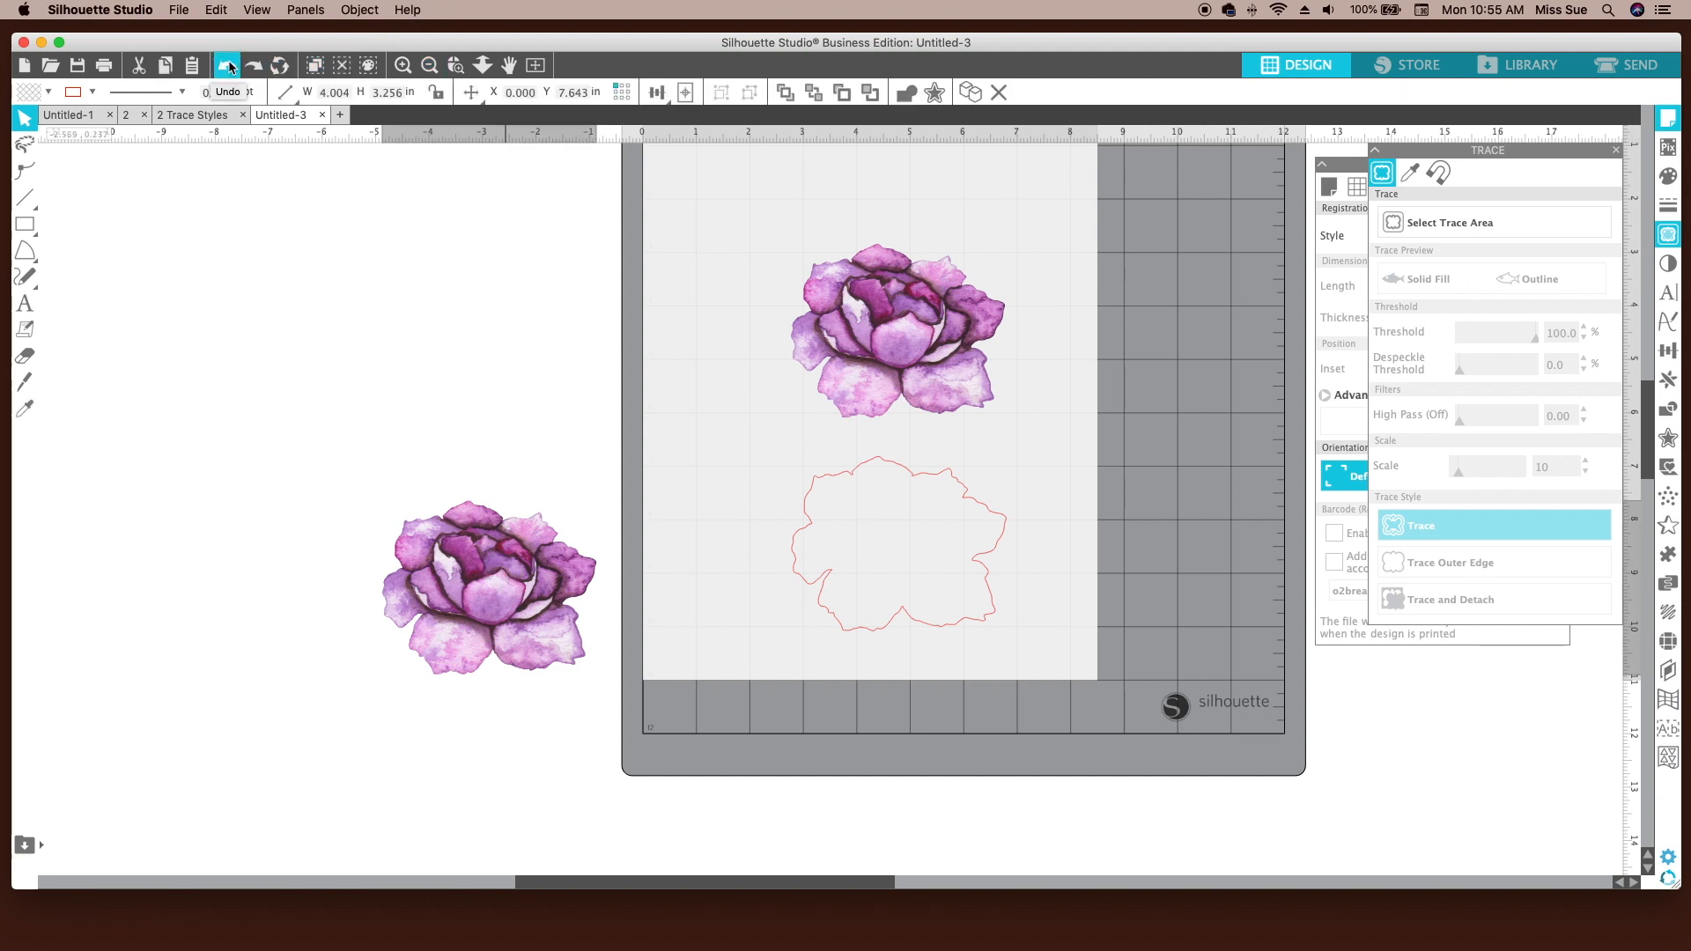
click(227, 65)
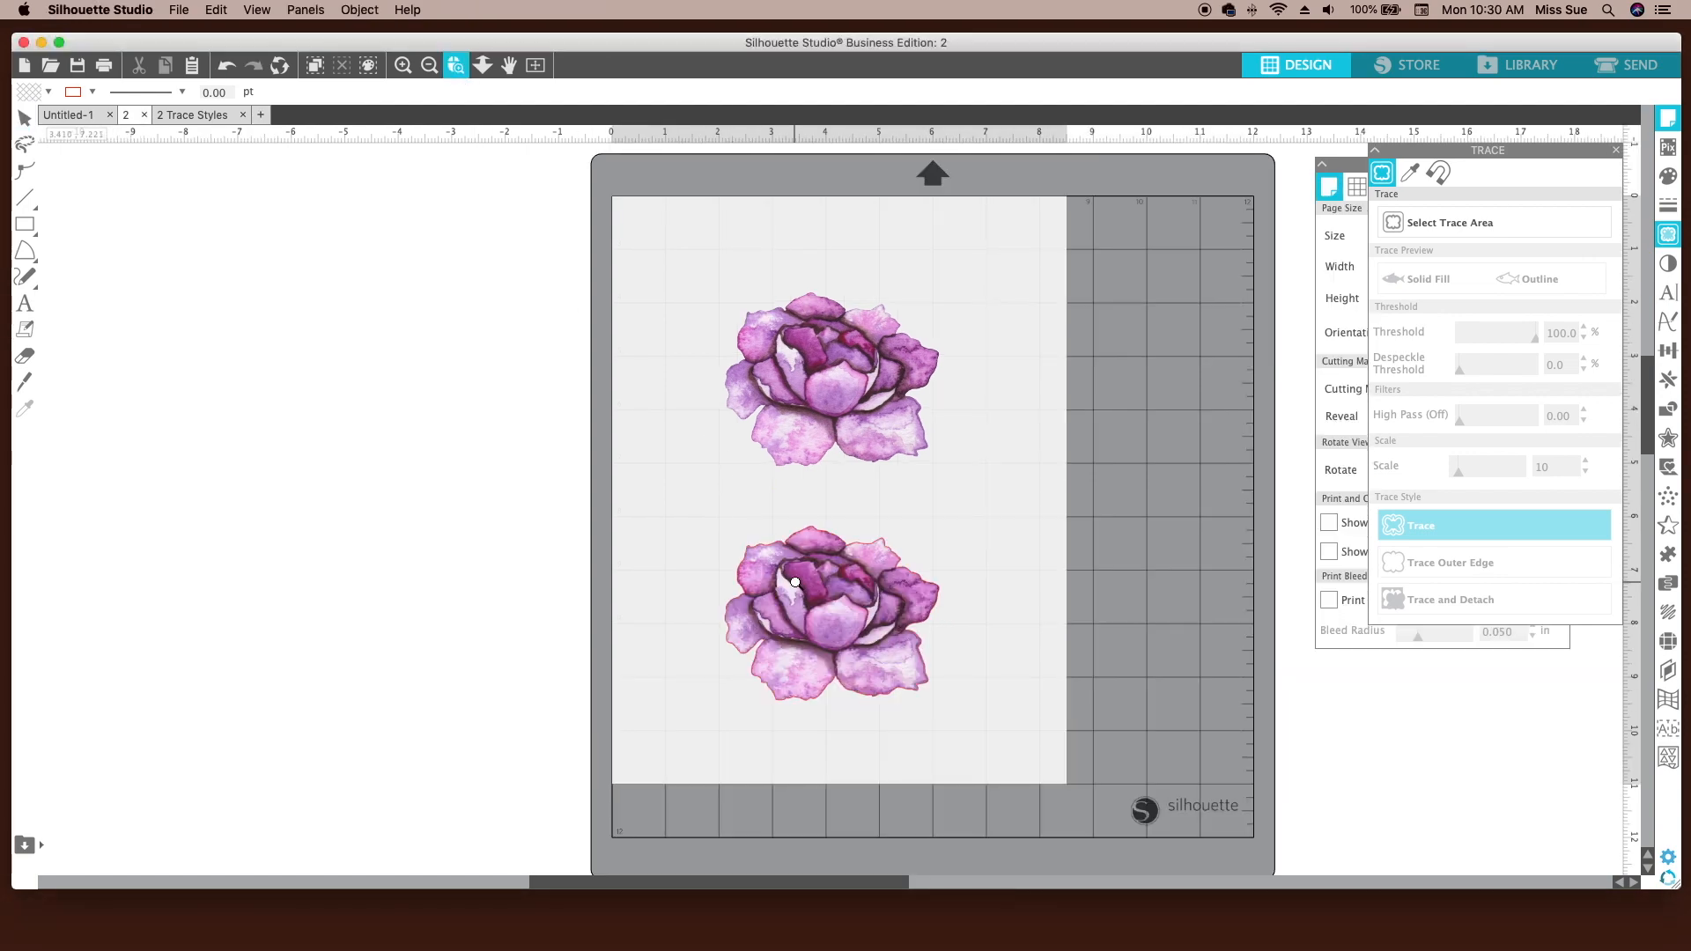
- Draw a smooth freehand line about 1.10 in wide along the base of the lower flower's topmost petal
click(795, 582)
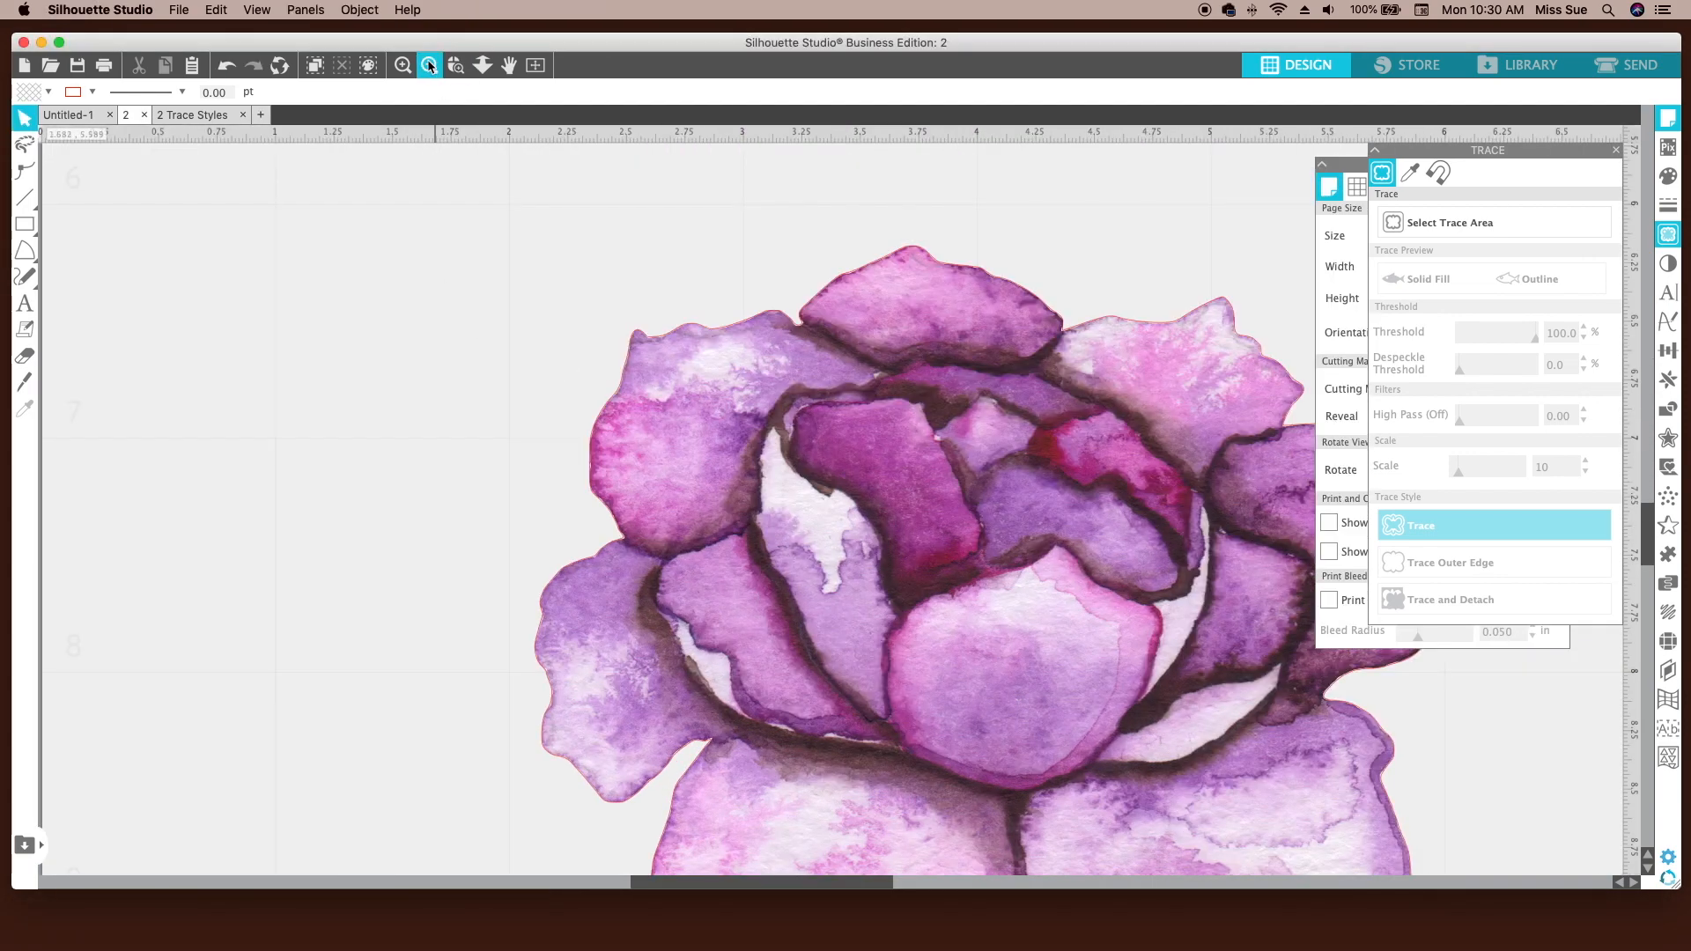
click(429, 68)
scroll(645, 342, right, 3)
scroll(646, 341, down, 2)
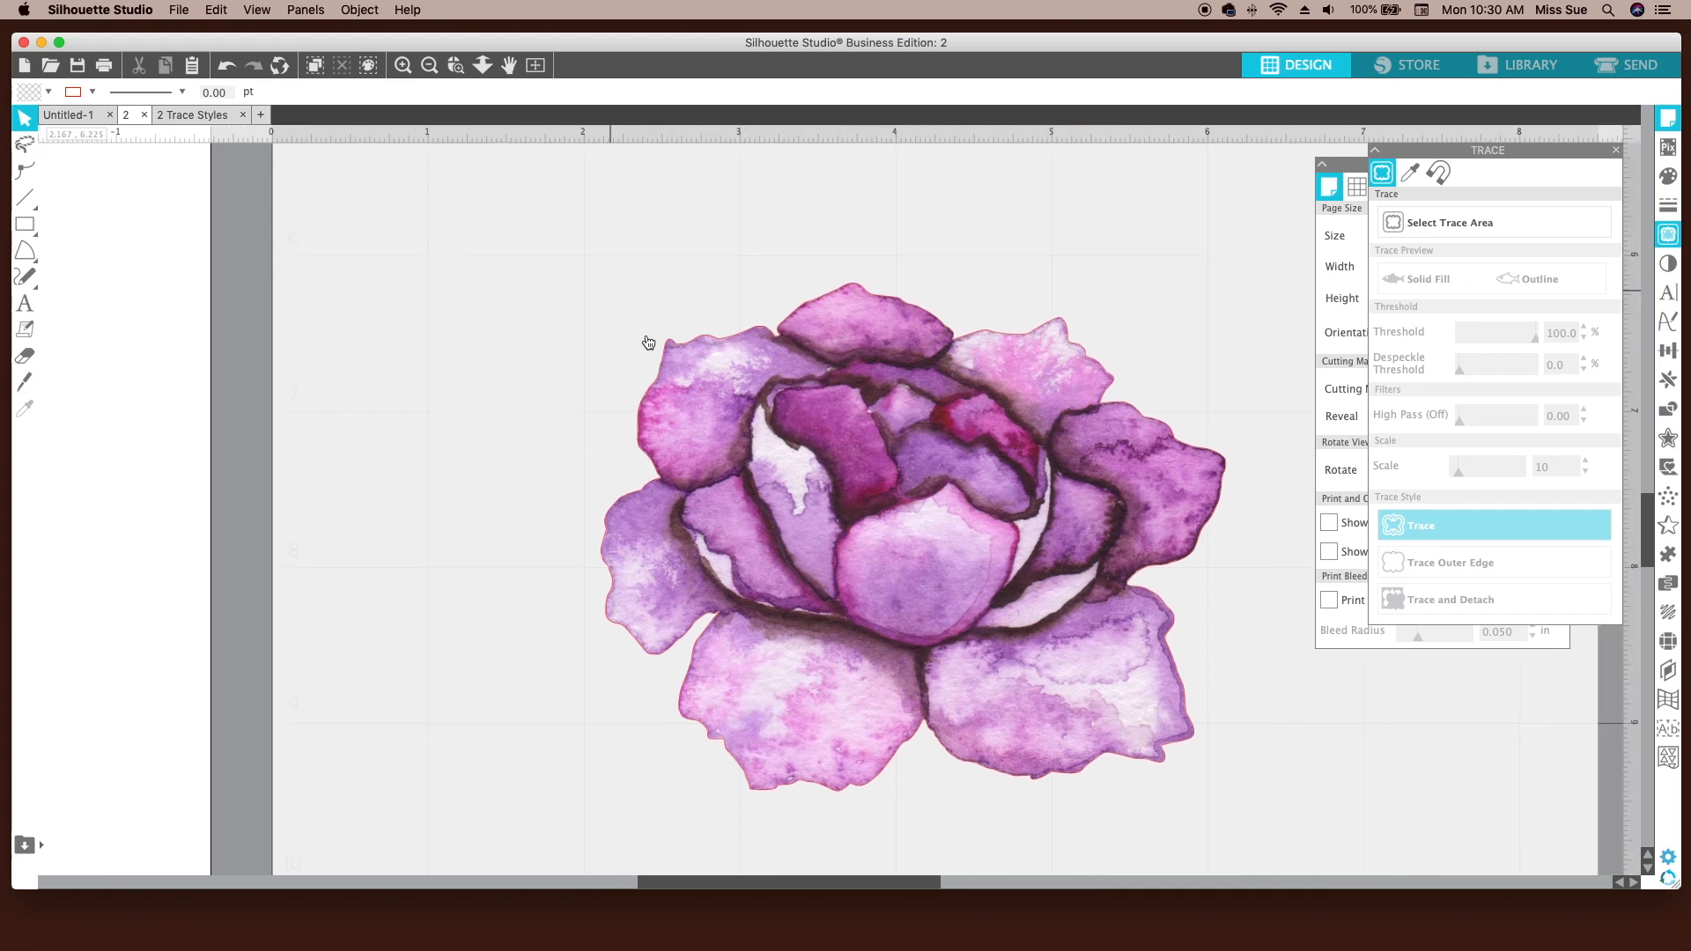
scroll(648, 341, right, 2)
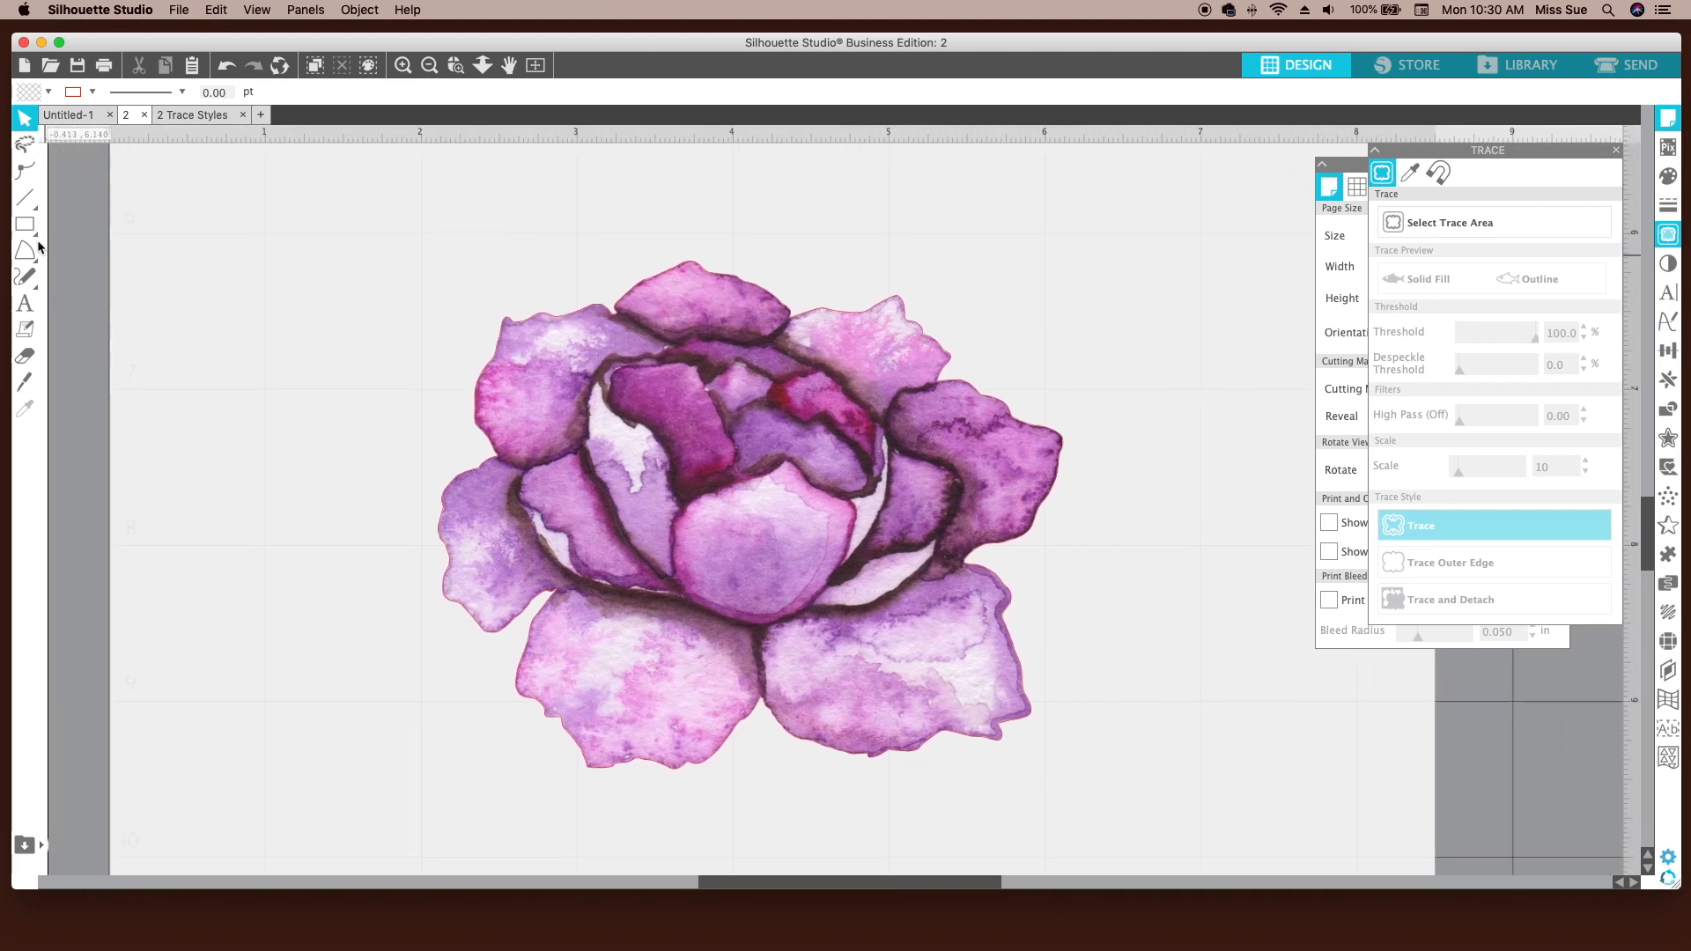
click(27, 278)
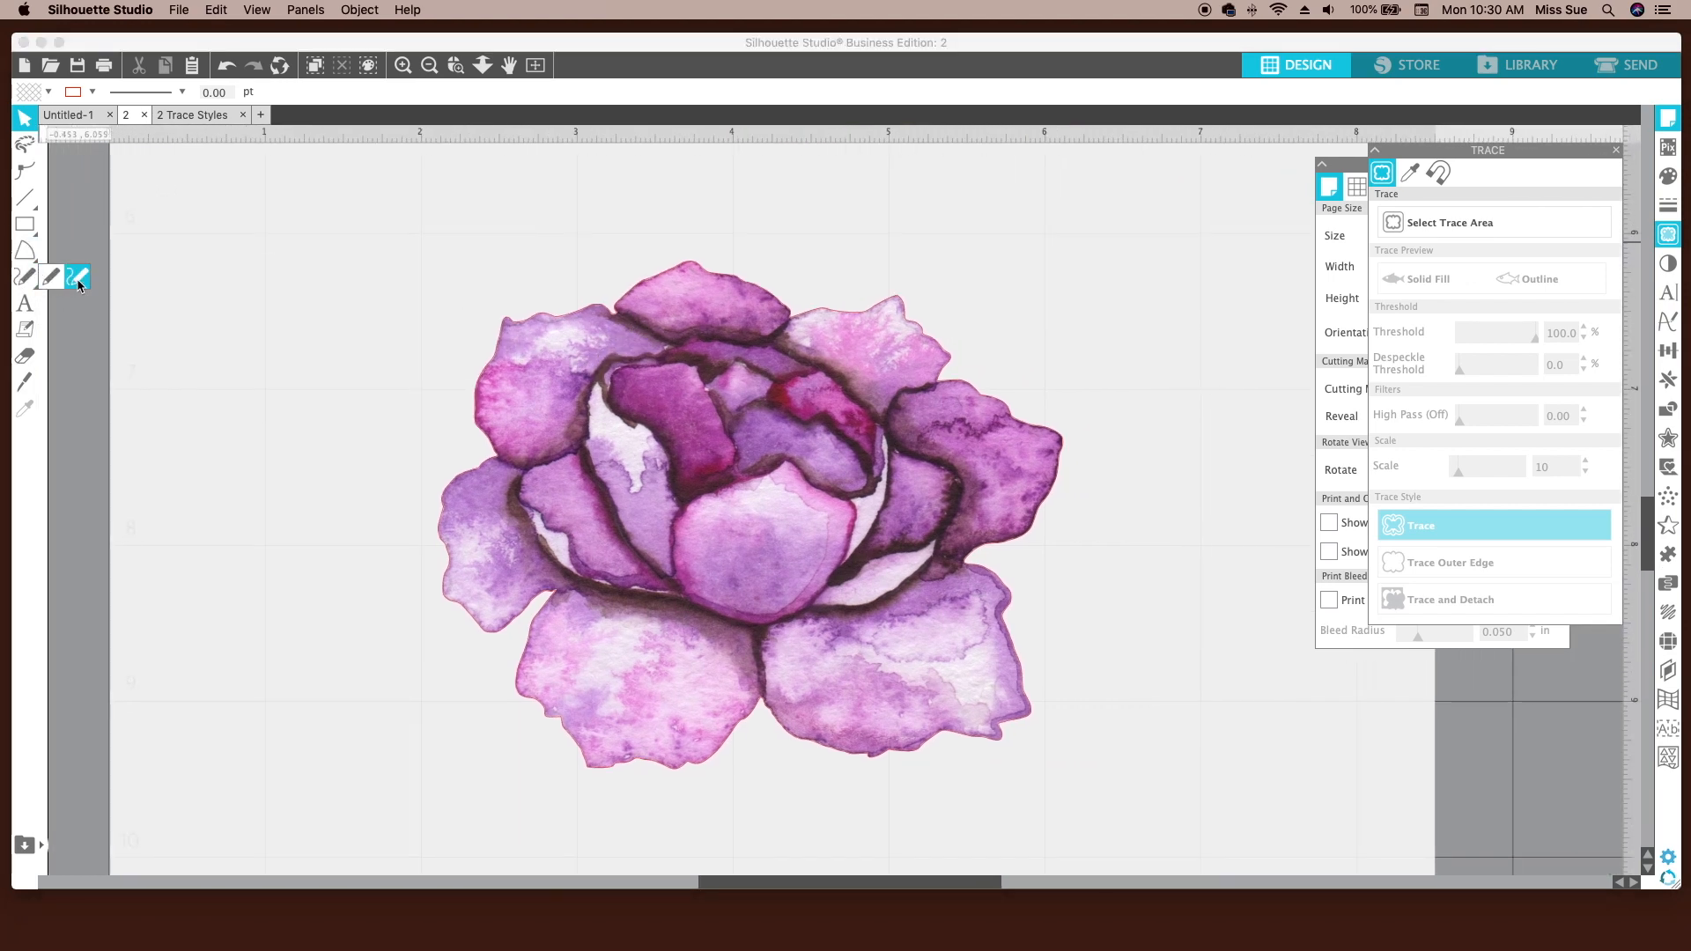
click(78, 279)
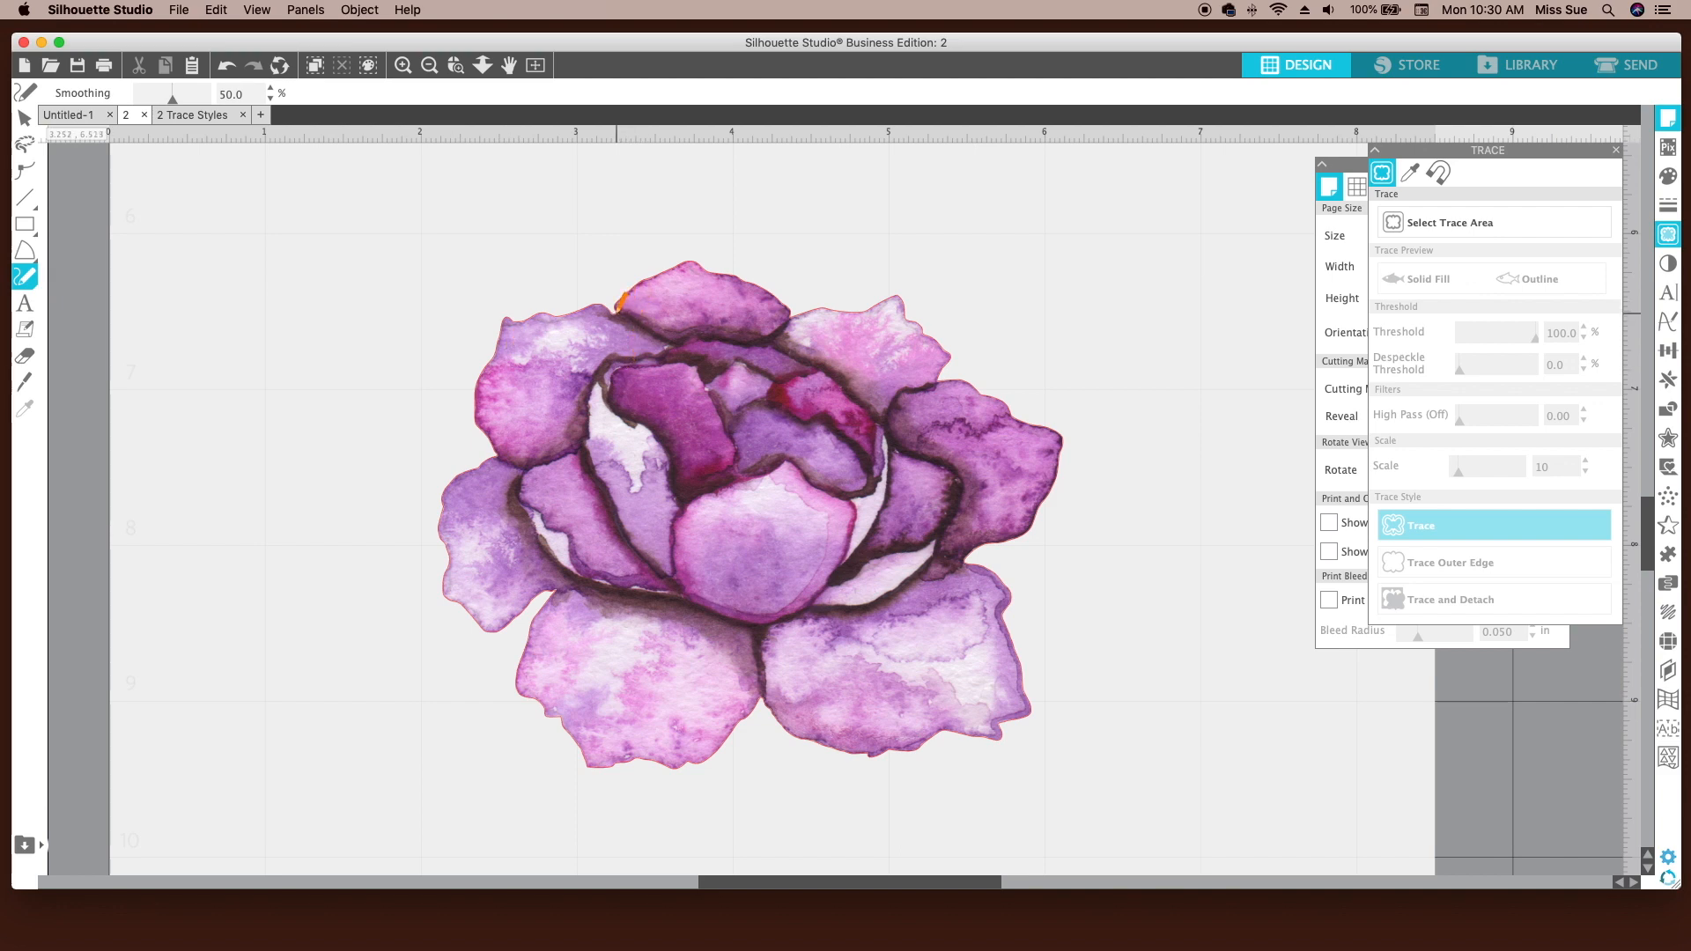
mouse_move(616, 314)
mouse_down()
mouse_move(672, 346)
mouse_move(781, 336)
mouse_move(790, 319)
mouse_up()
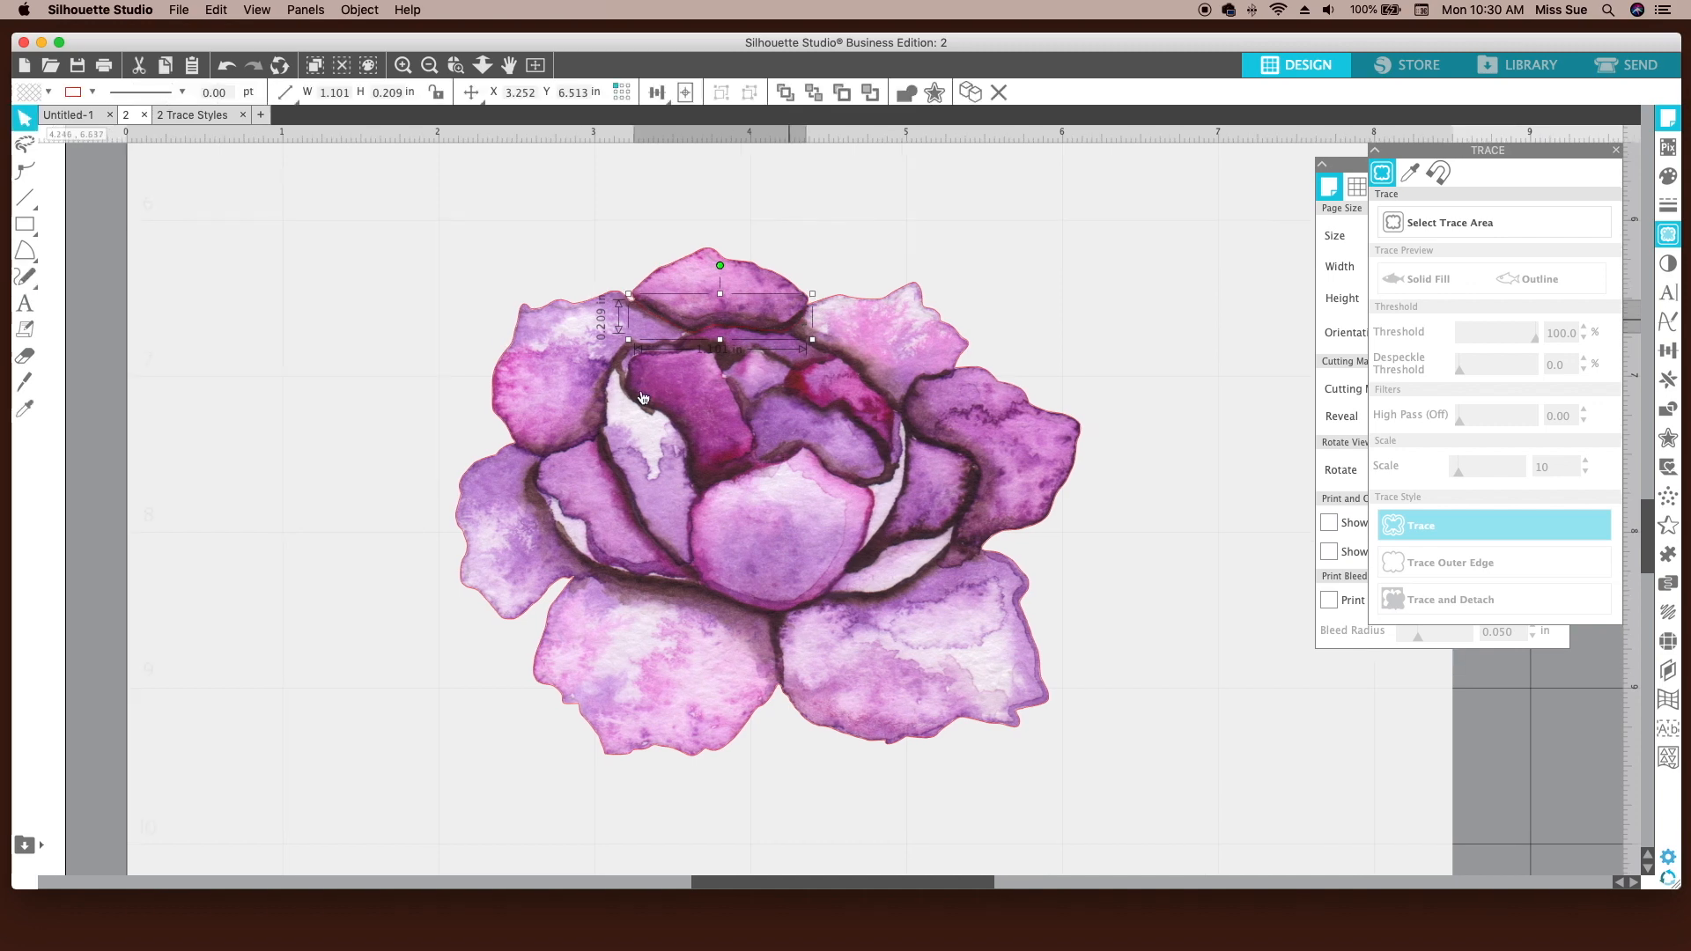
- Draw smooth freehand lines along the base of the upper-right petal and from the bloom's right side down to the gap between the bottom petals
click(39, 280)
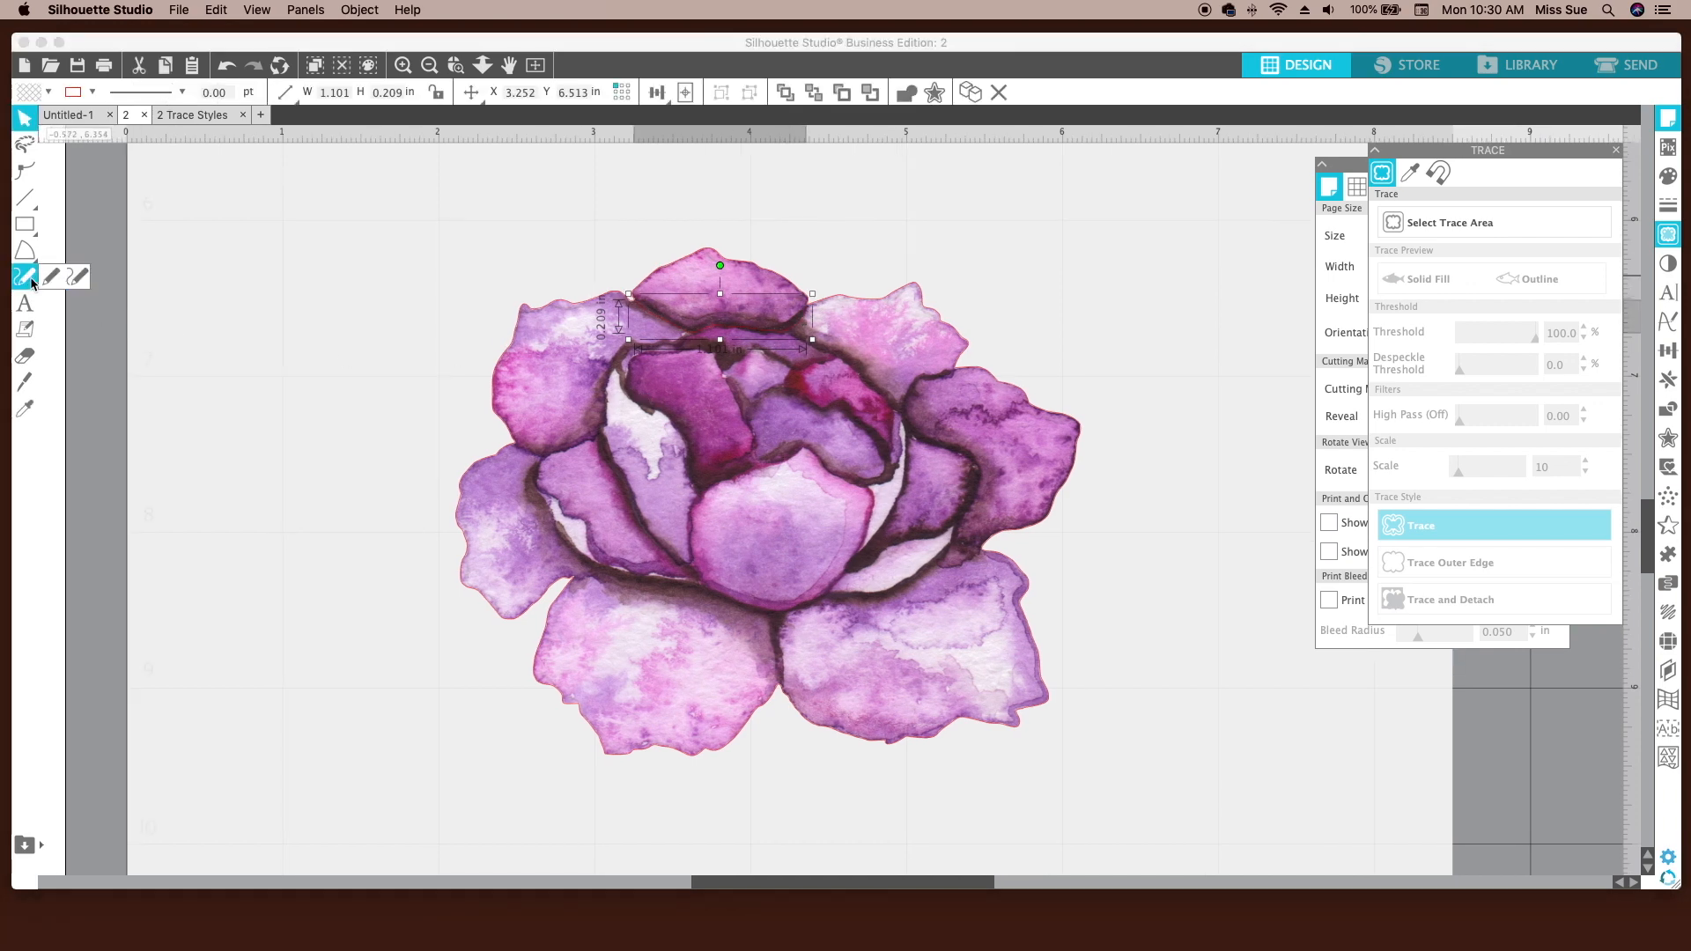
click(86, 279)
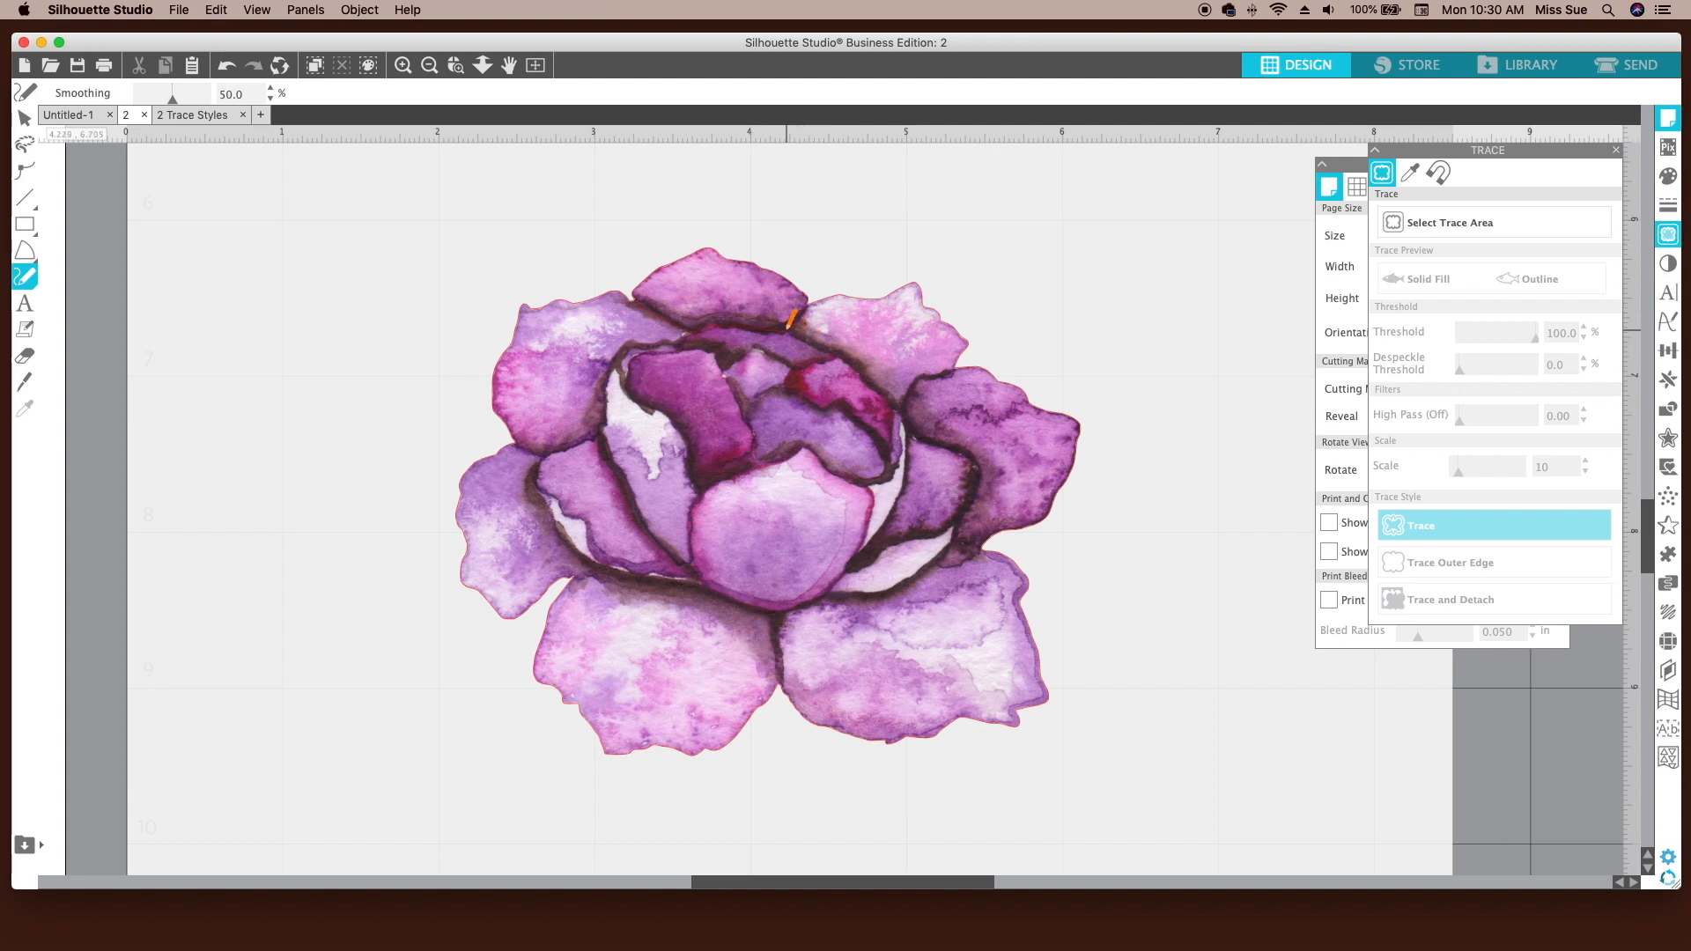
mouse_move(787, 331)
mouse_down()
mouse_move(903, 408)
mouse_move(957, 370)
mouse_up()
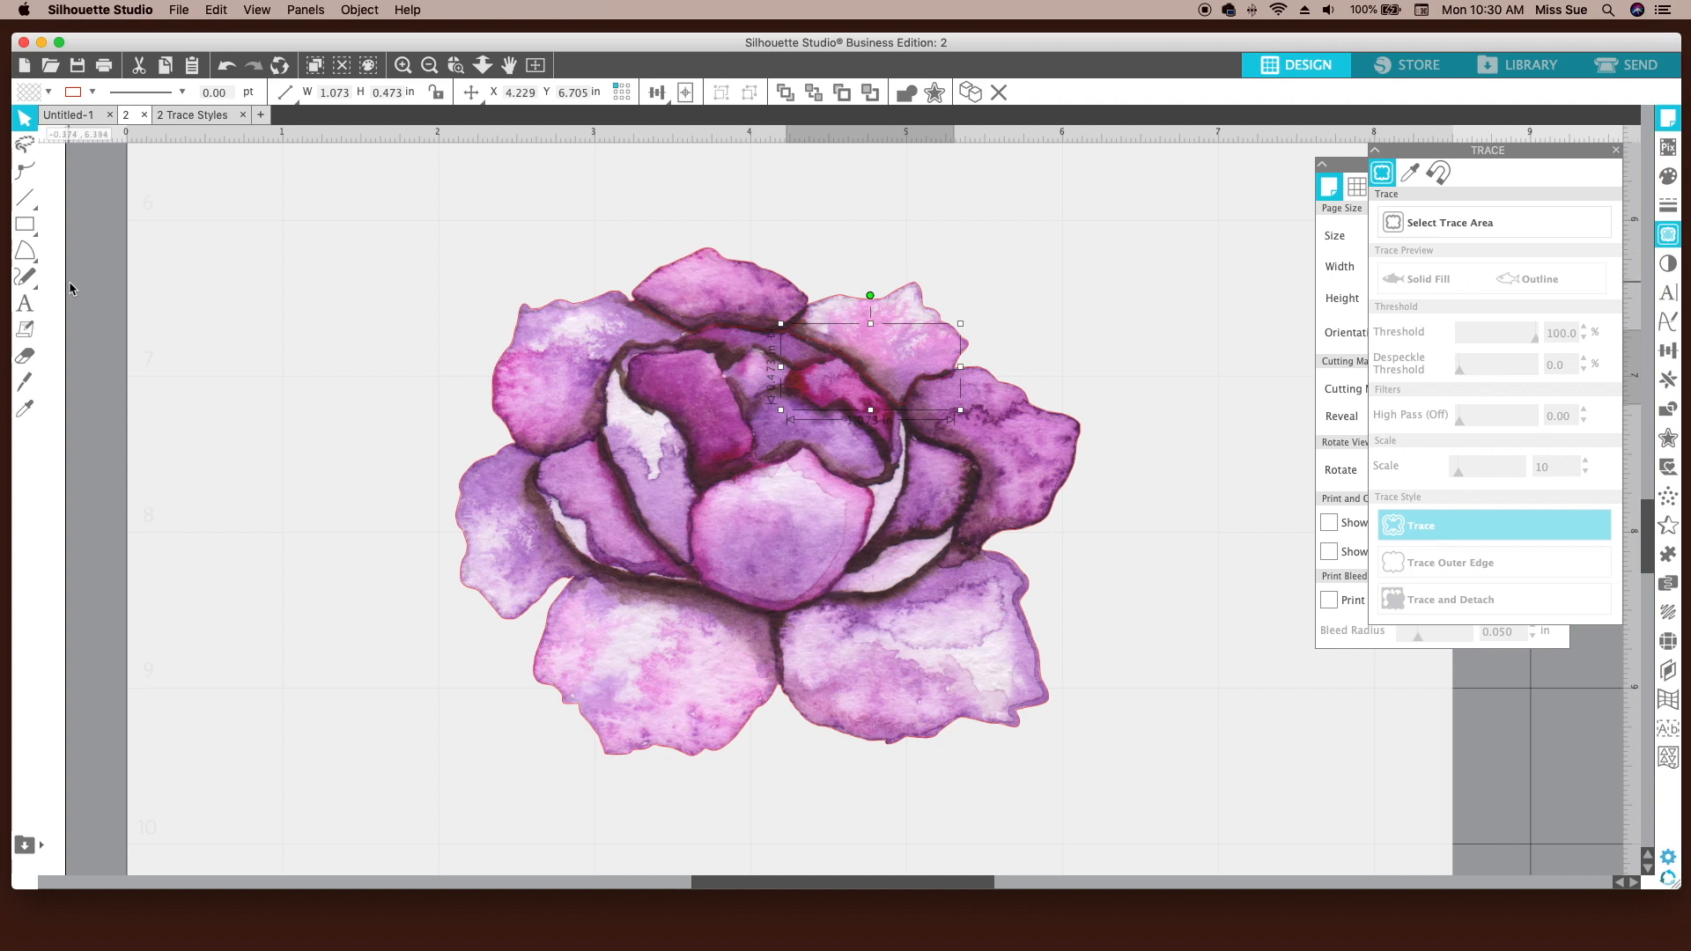
click(24, 279)
mouse_move(898, 405)
mouse_down()
mouse_move(954, 449)
mouse_move(974, 546)
mouse_move(895, 483)
mouse_move(775, 682)
mouse_up()
- Draw smooth freehand lines along the remaining inner petal edges of the lower flower
click(24, 278)
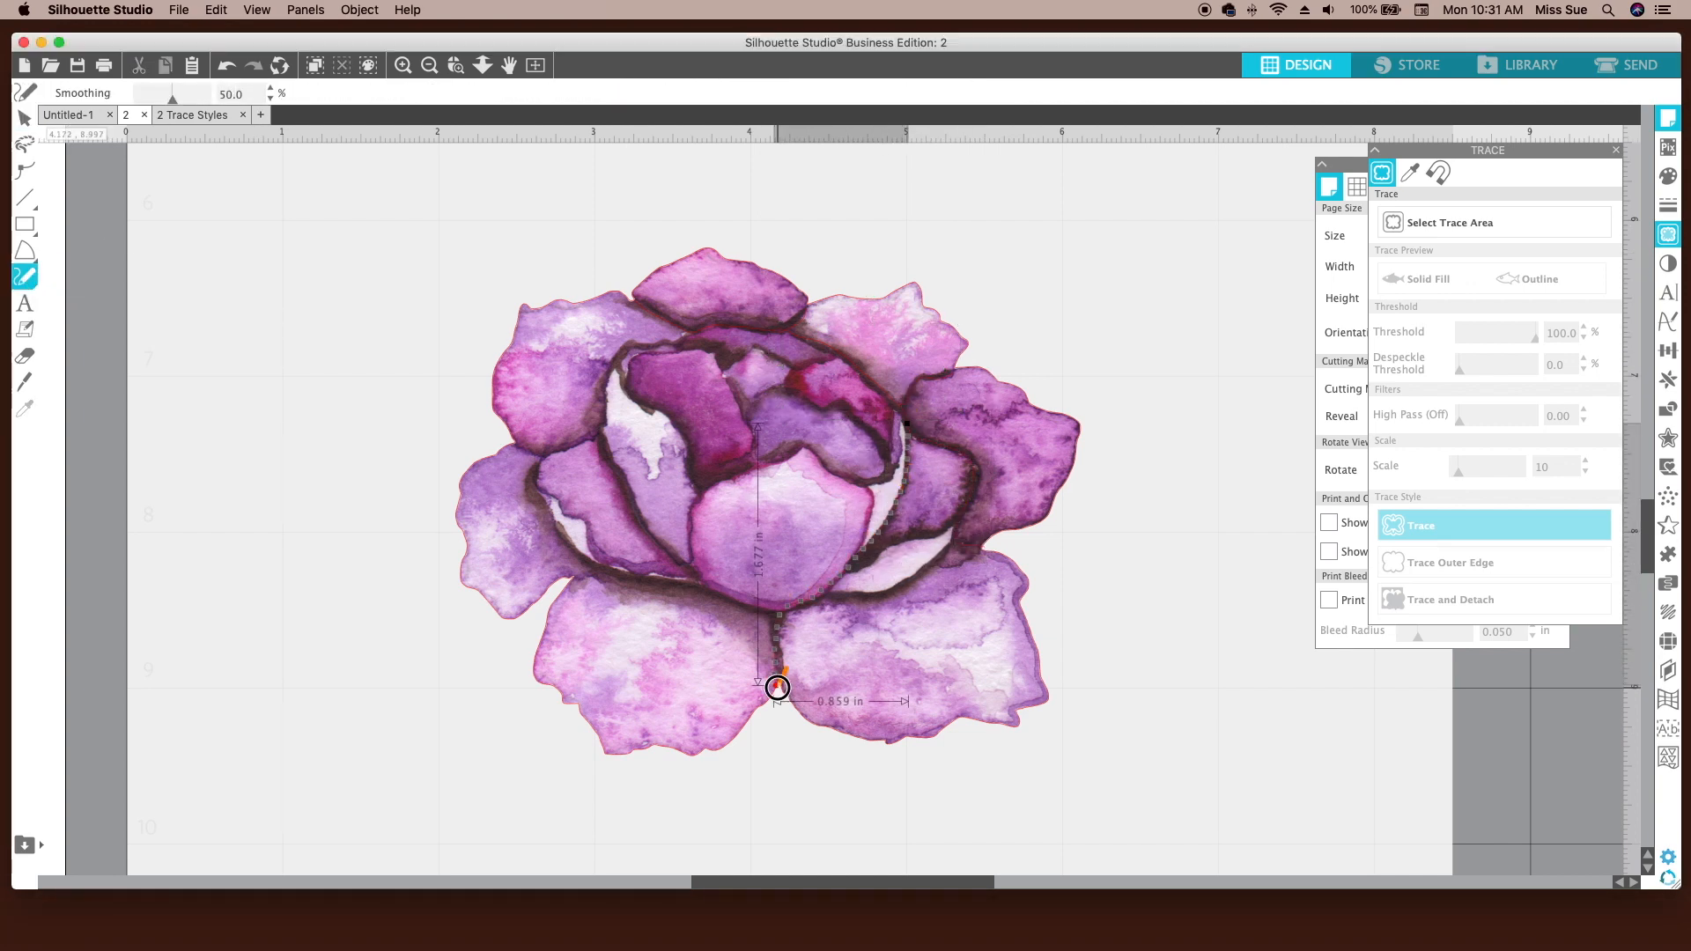
click(25, 278)
mouse_move(878, 553)
mouse_down()
mouse_move(951, 529)
mouse_move(828, 592)
mouse_up()
click(25, 278)
click(25, 279)
mouse_move(955, 530)
mouse_down()
mouse_move(867, 594)
mouse_move(780, 611)
mouse_move(614, 457)
mouse_move(694, 332)
mouse_up()
click(25, 278)
click(25, 279)
drag(547, 454, 626, 577)
click(75, 276)
drag(601, 447, 692, 577)
click(76, 276)
mouse_move(675, 349)
mouse_down()
mouse_move(756, 450)
mouse_move(676, 350)
mouse_move(838, 361)
mouse_move(724, 357)
mouse_move(868, 428)
mouse_move(785, 389)
mouse_up()
click(75, 276)
click(76, 275)
click(76, 276)
mouse_move(754, 460)
mouse_down()
mouse_move(785, 464)
mouse_move(754, 458)
mouse_up()
click(76, 276)
drag(902, 424, 899, 428)
click(76, 276)
mouse_move(536, 486)
mouse_down()
mouse_move(591, 529)
mouse_move(535, 485)
mouse_up()
- Move the lower flower image aside to inspect the hand-drawn petal lines, and undo the move
click(429, 66)
click(481, 420)
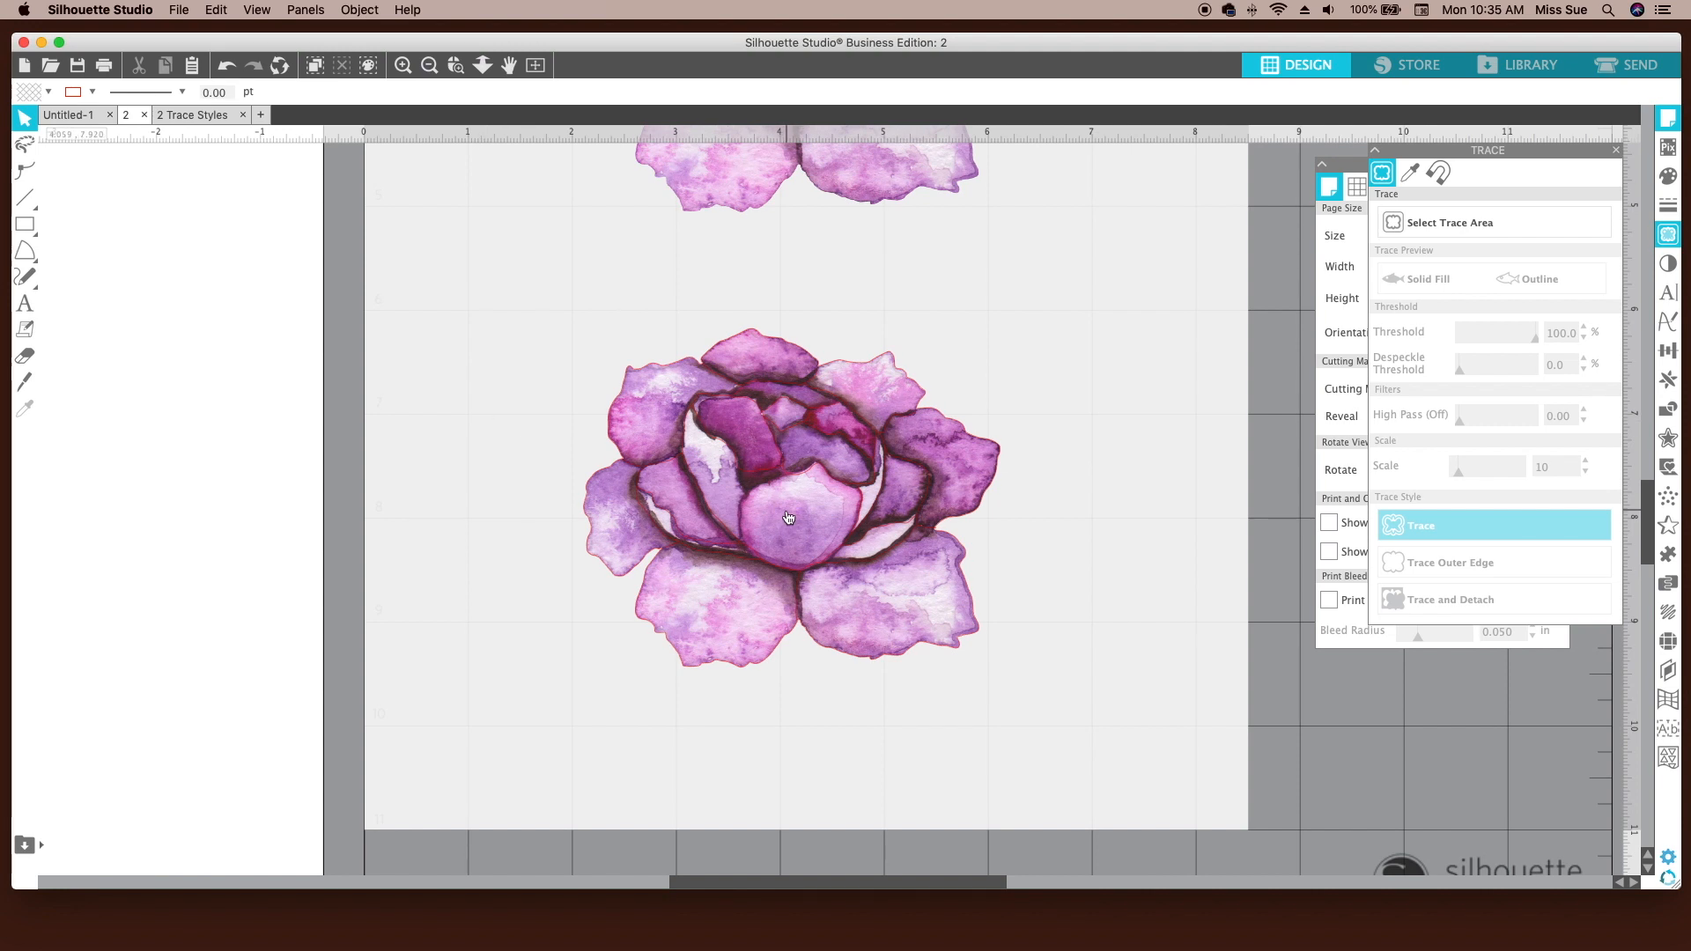
mouse_move(788, 517)
mouse_down()
mouse_move(513, 729)
mouse_move(434, 738)
mouse_up()
click(551, 385)
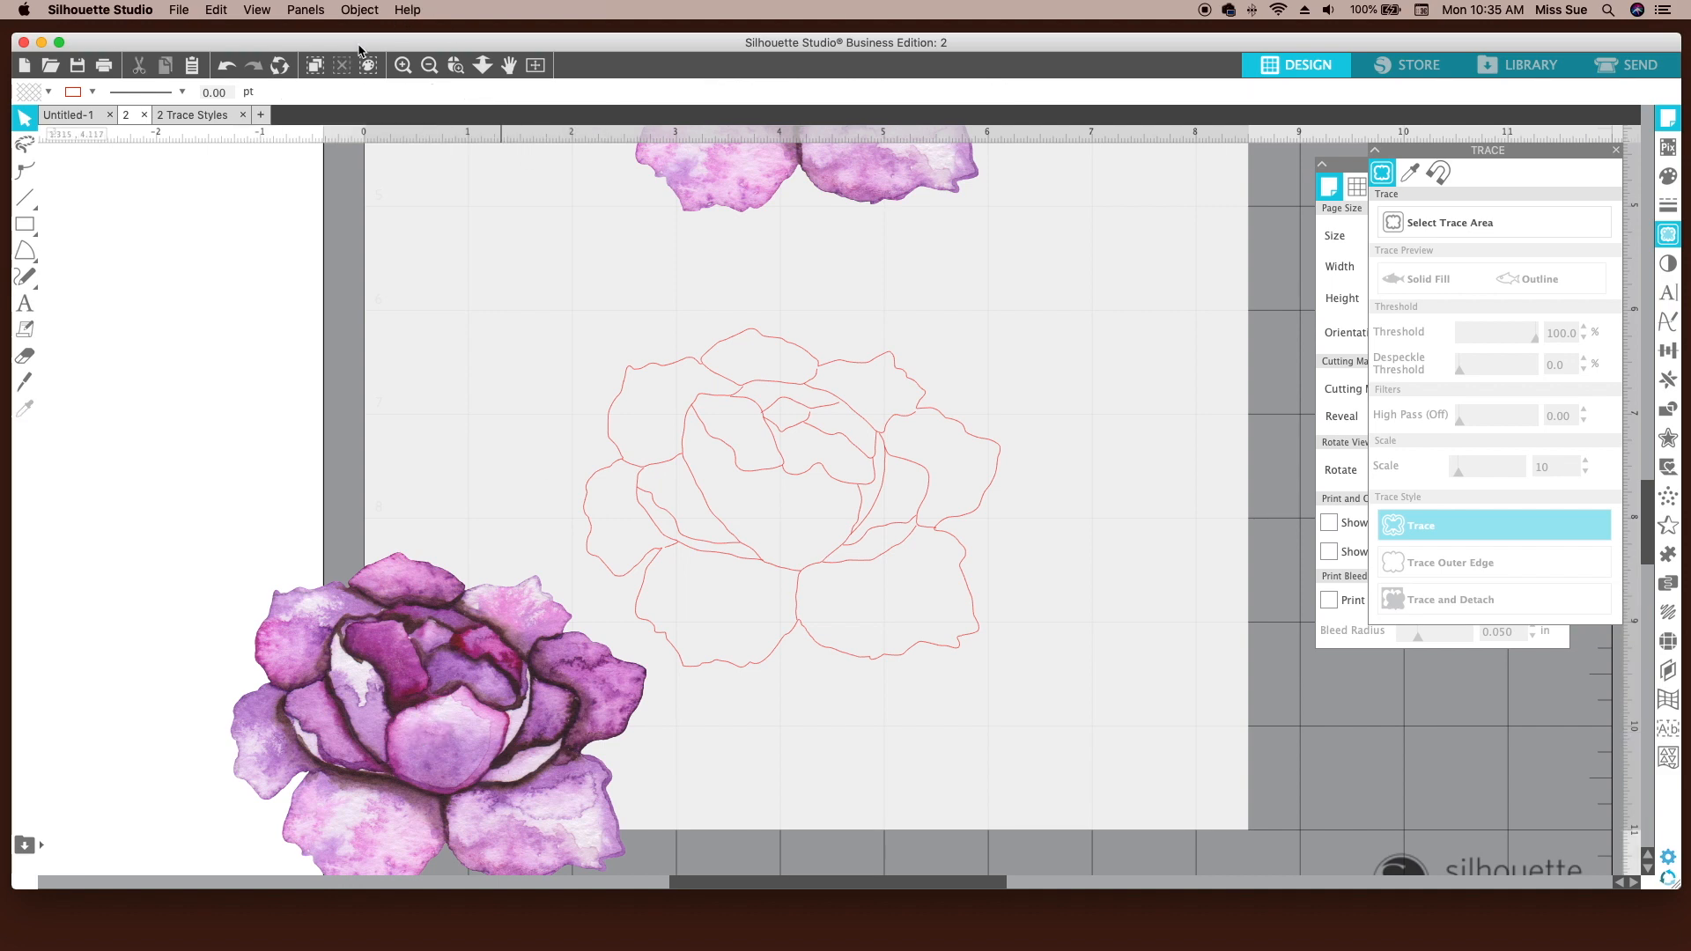
click(227, 67)
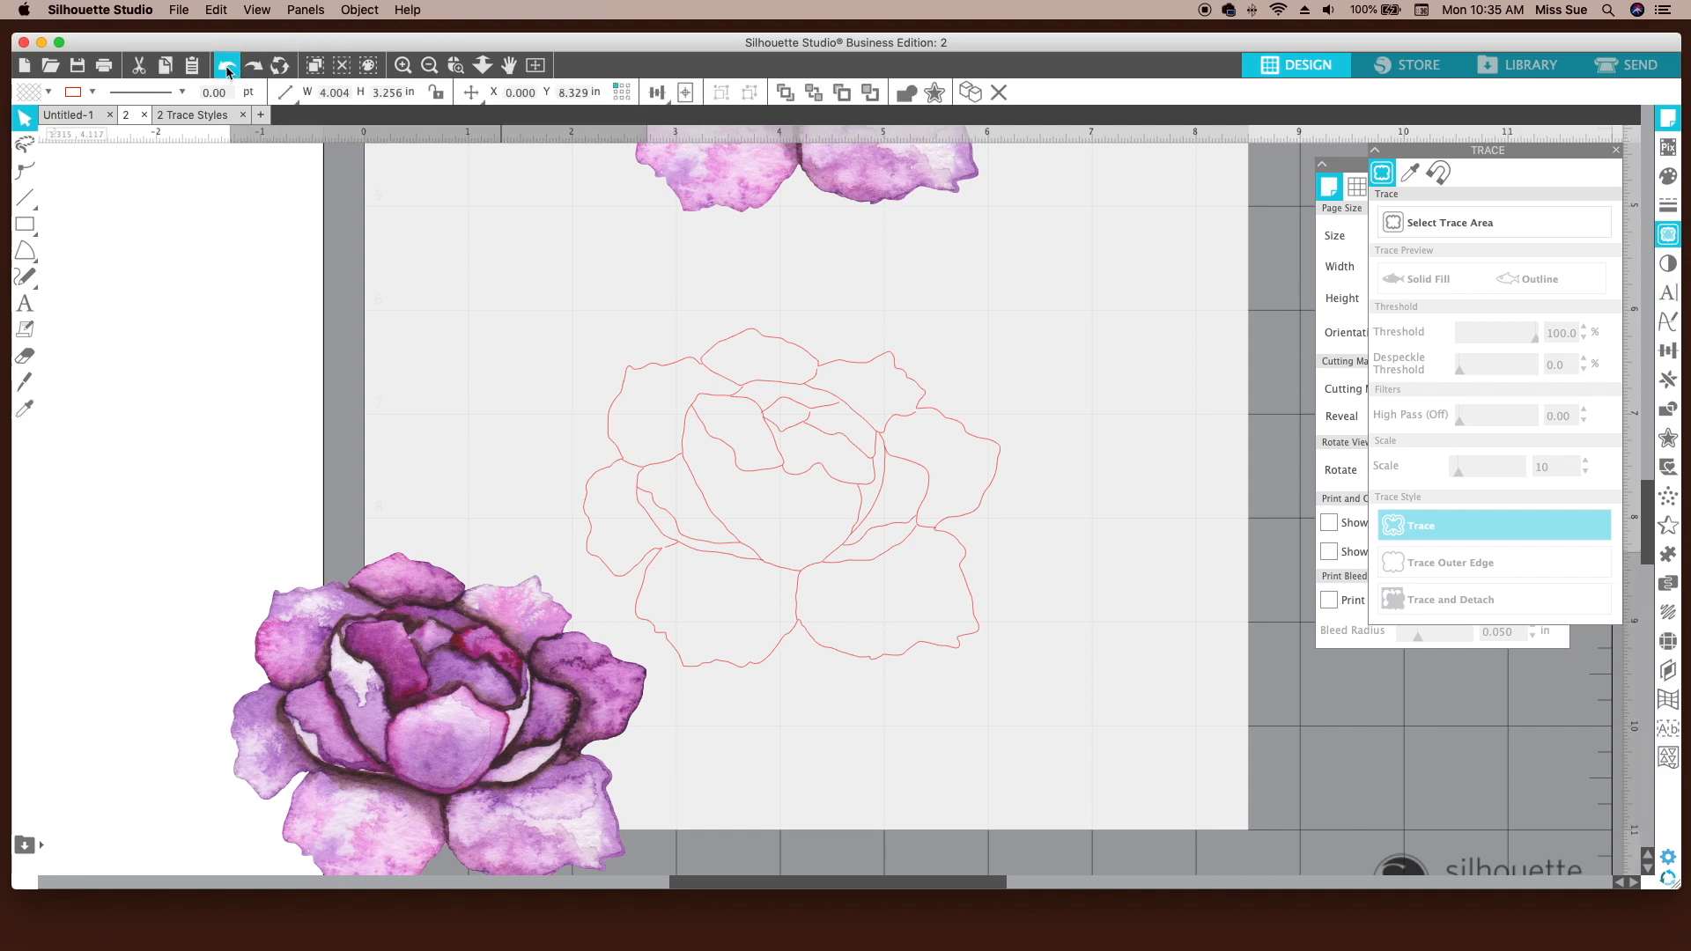
click(227, 67)
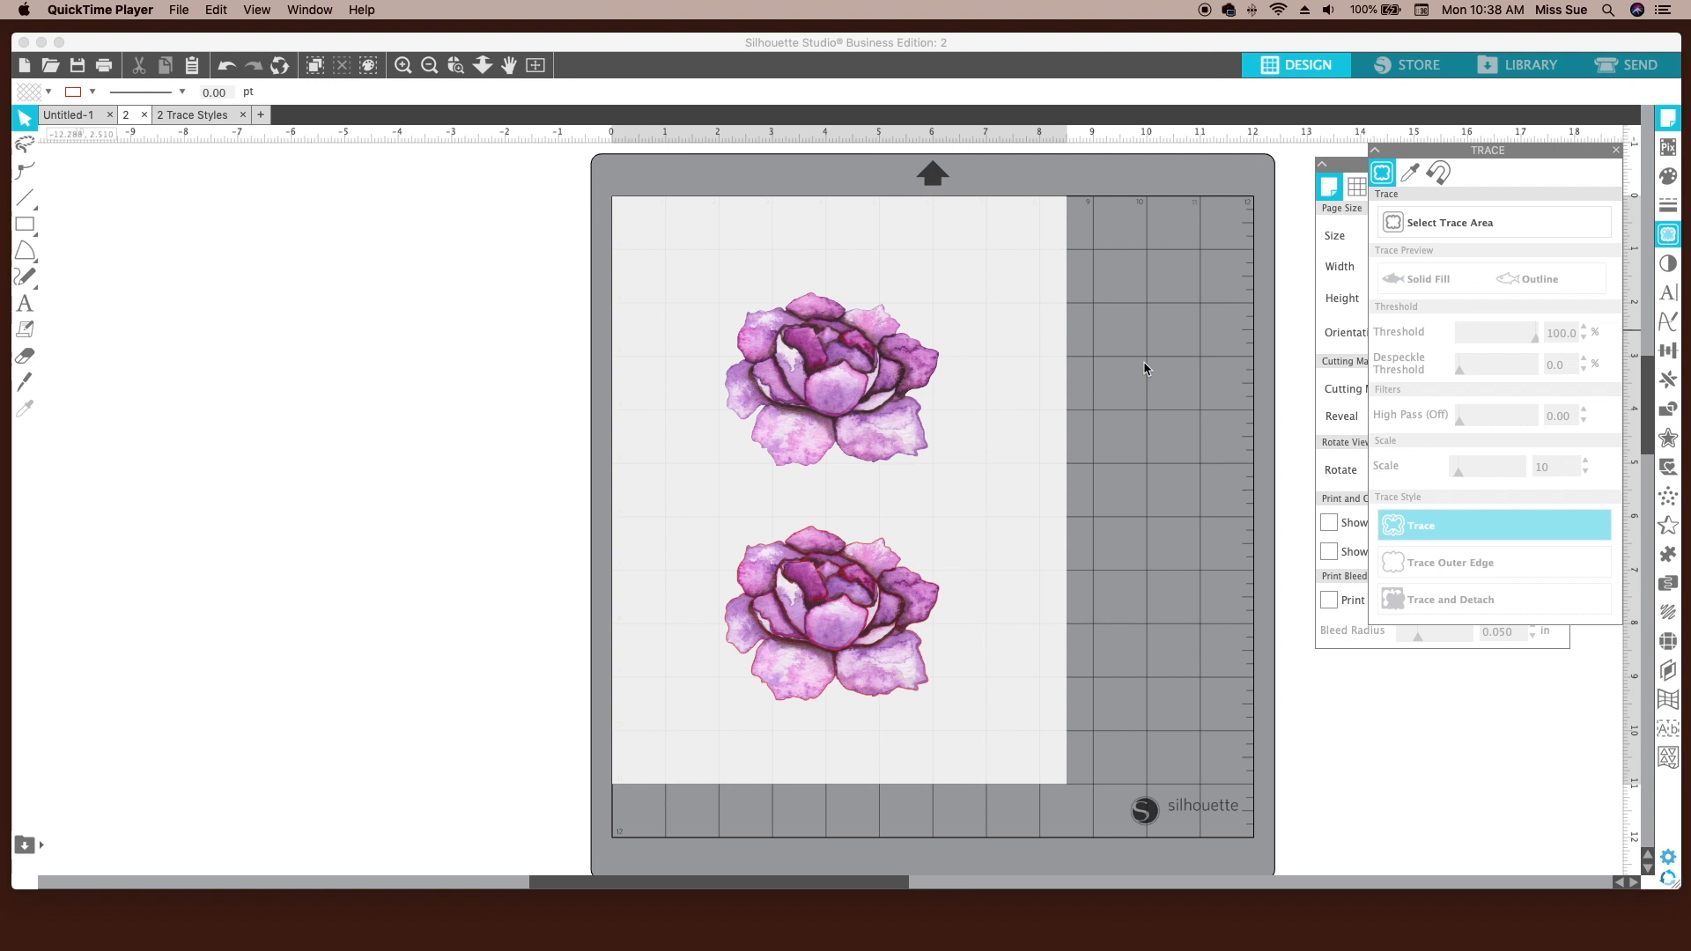
- Trace the upper flower using a trace area of about 4.74 × 3.87 in with the threshold at 100%
click(1444, 226)
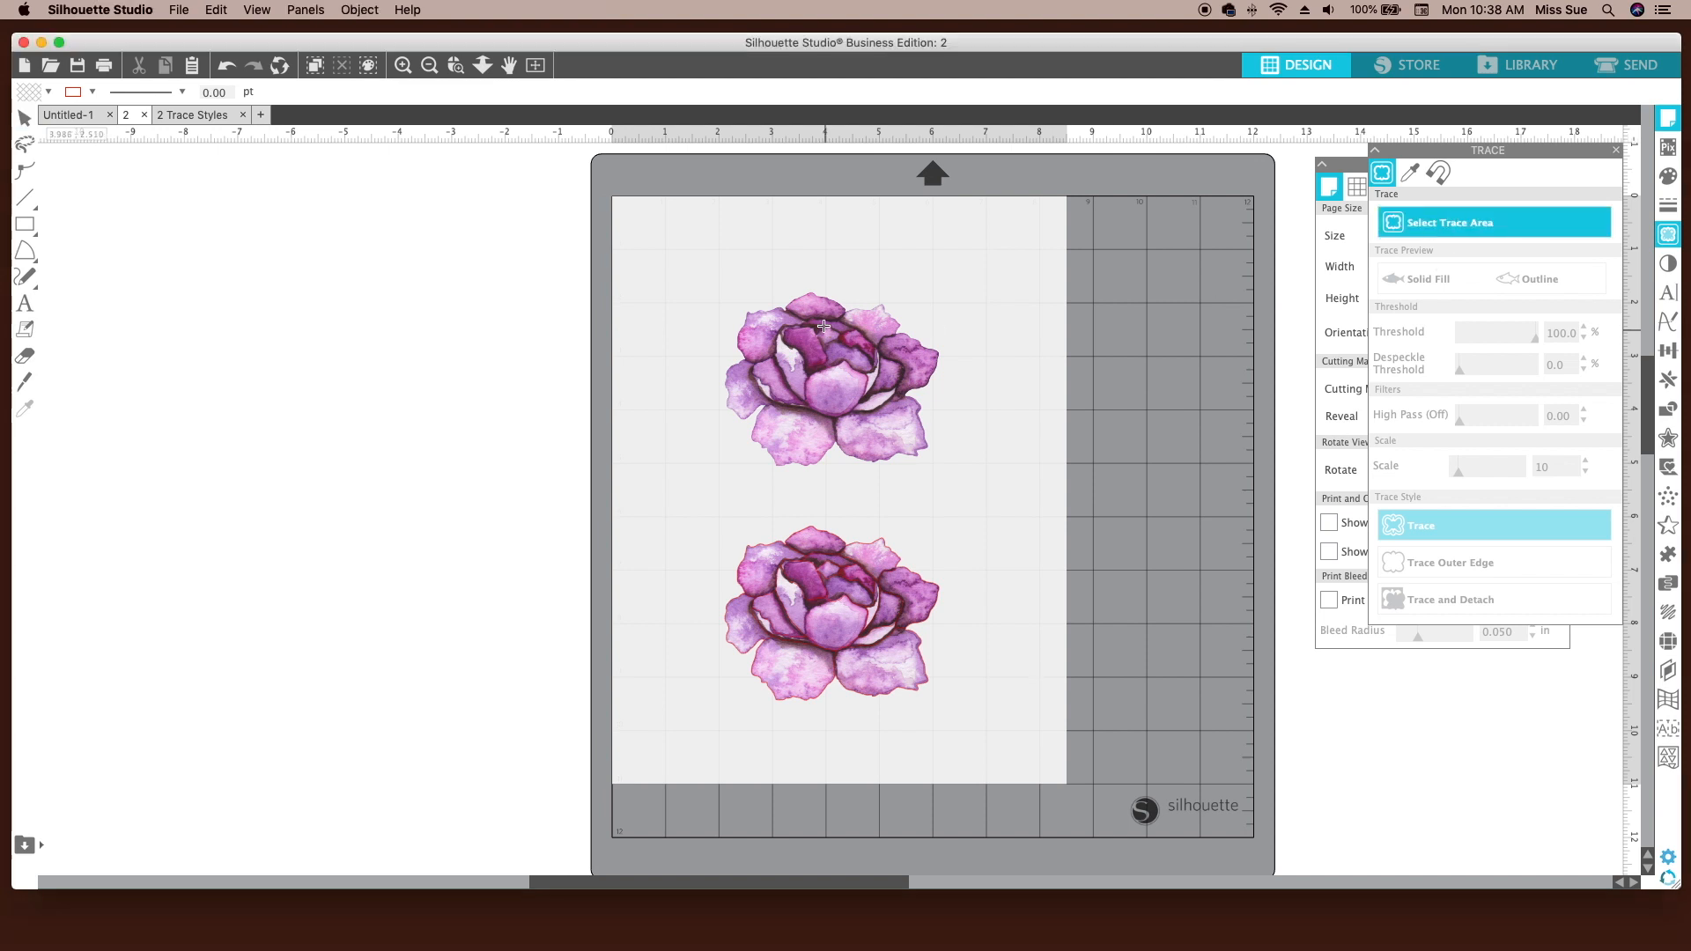
drag(700, 273, 958, 487)
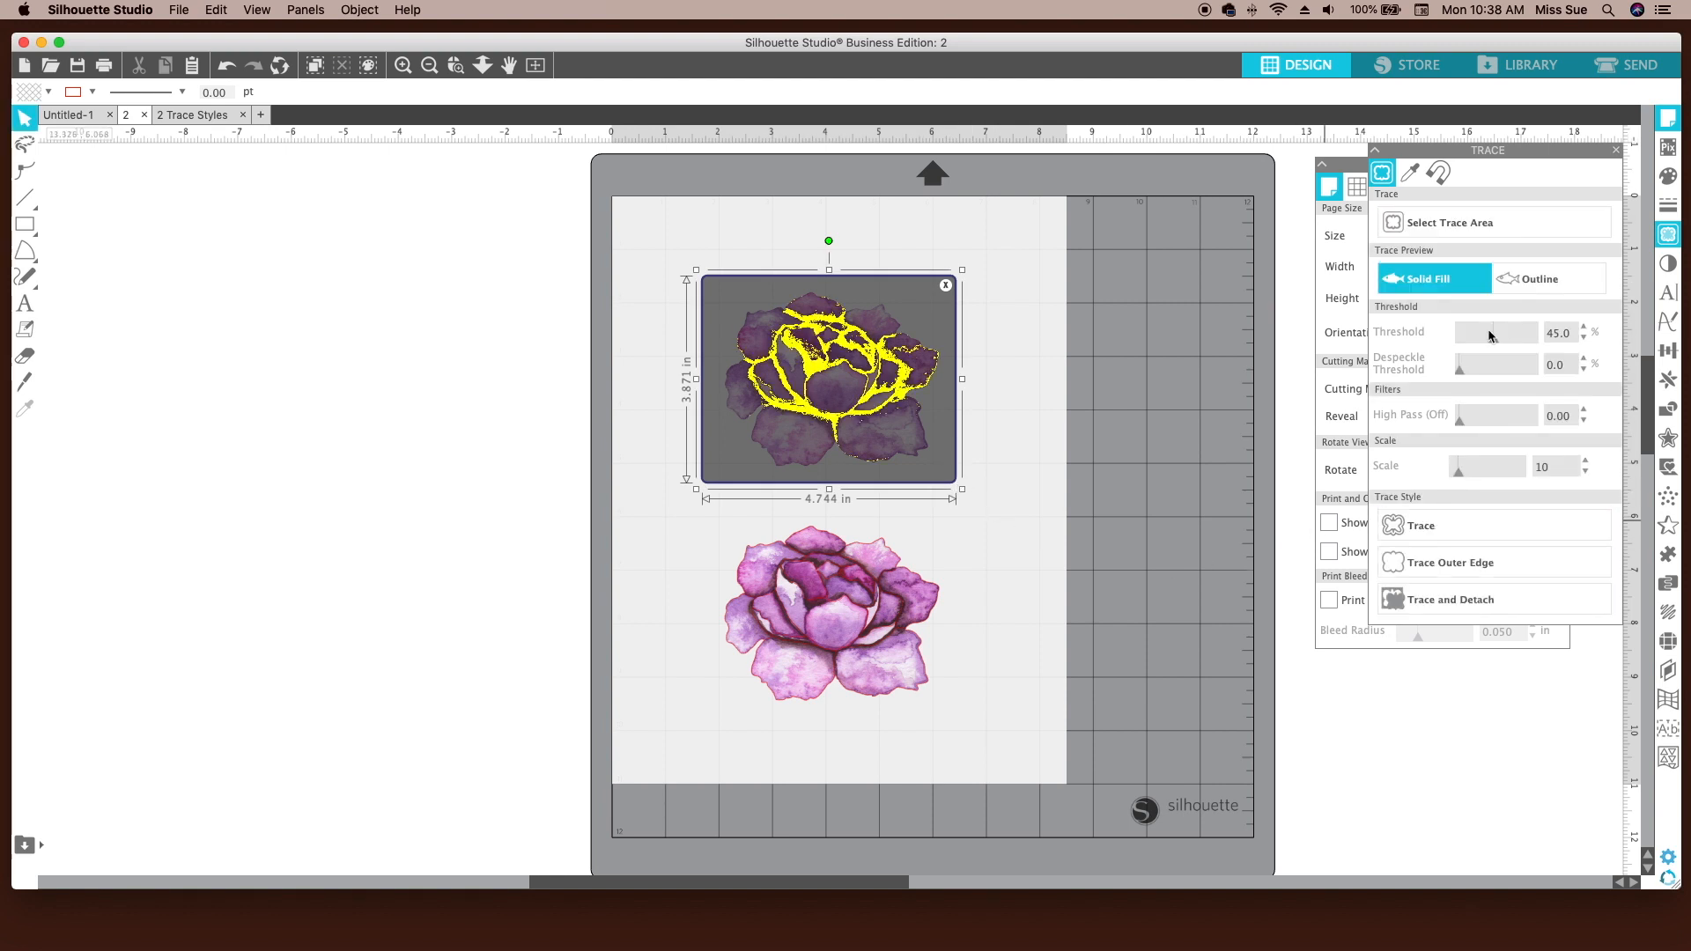
drag(1497, 344, 1538, 343)
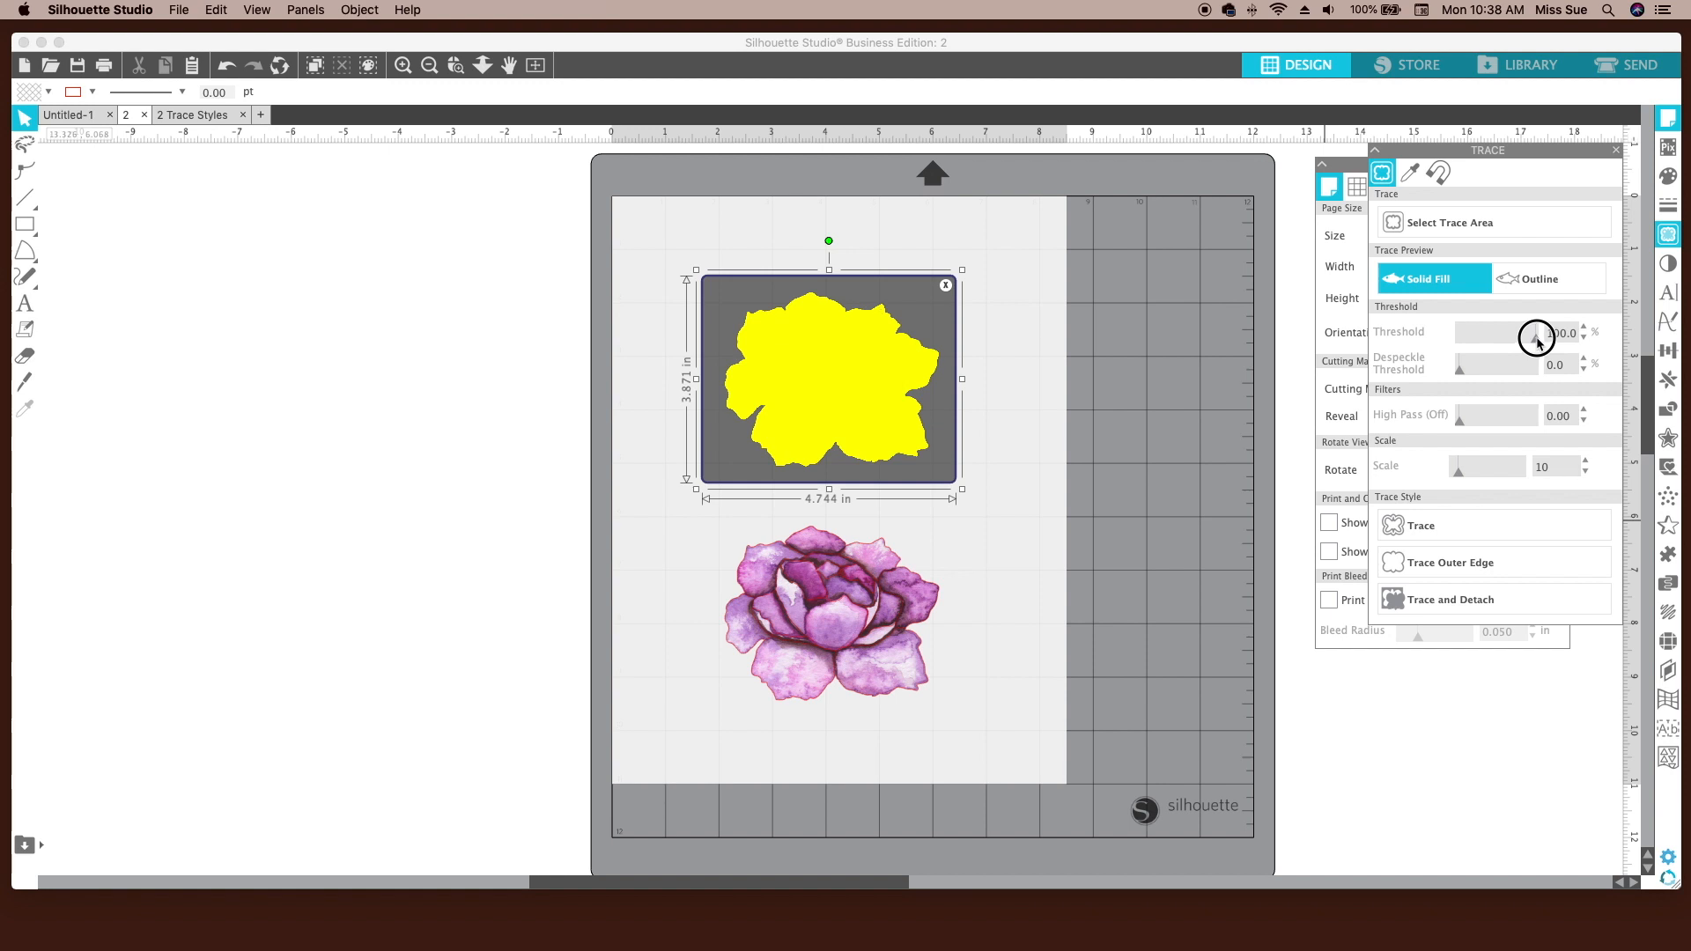
click(1442, 528)
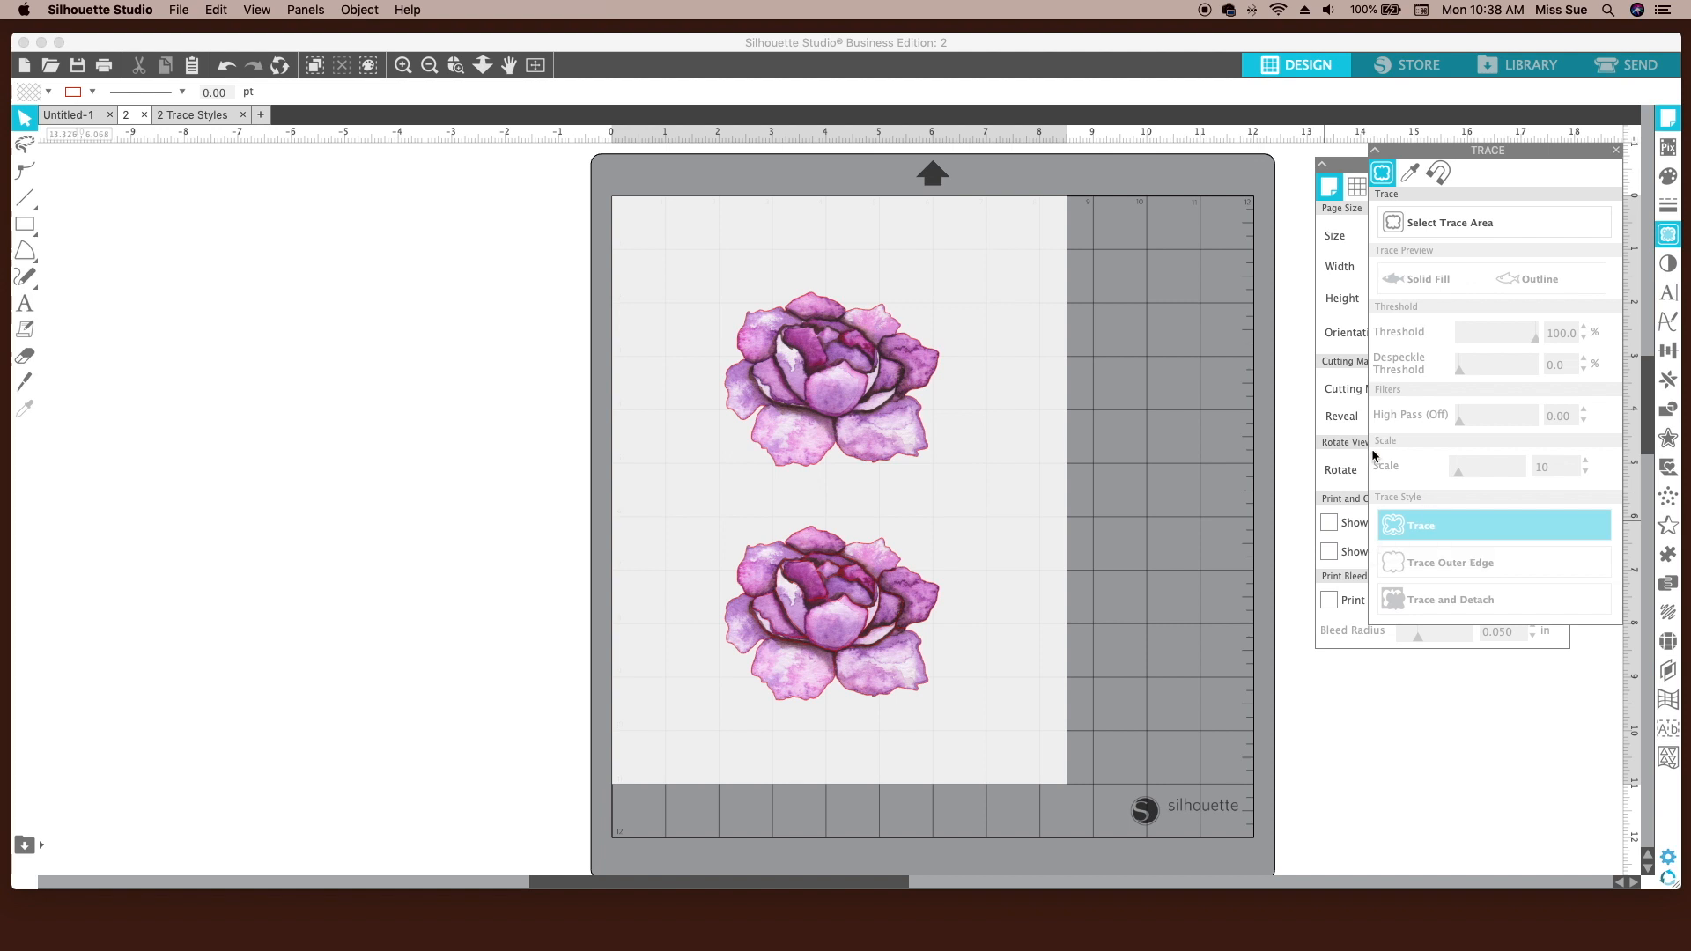
- Move the upper flower off the page to inspect its traced outer outline, and undo the move
drag(813, 368, 472, 443)
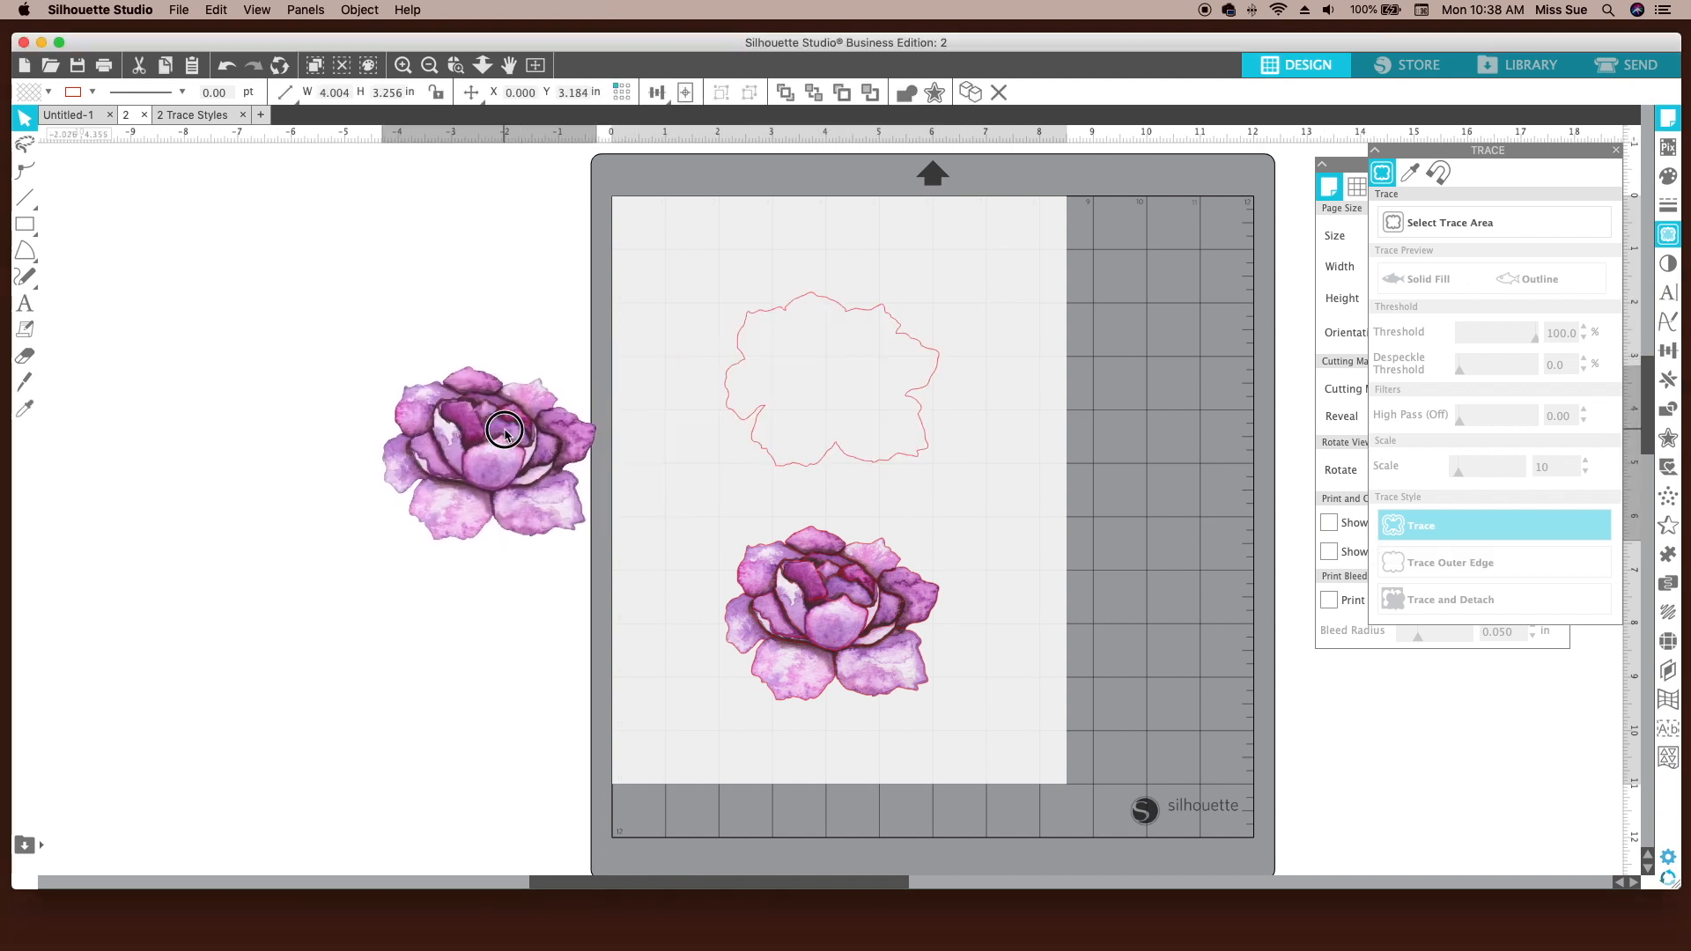
click(226, 67)
click(226, 67)
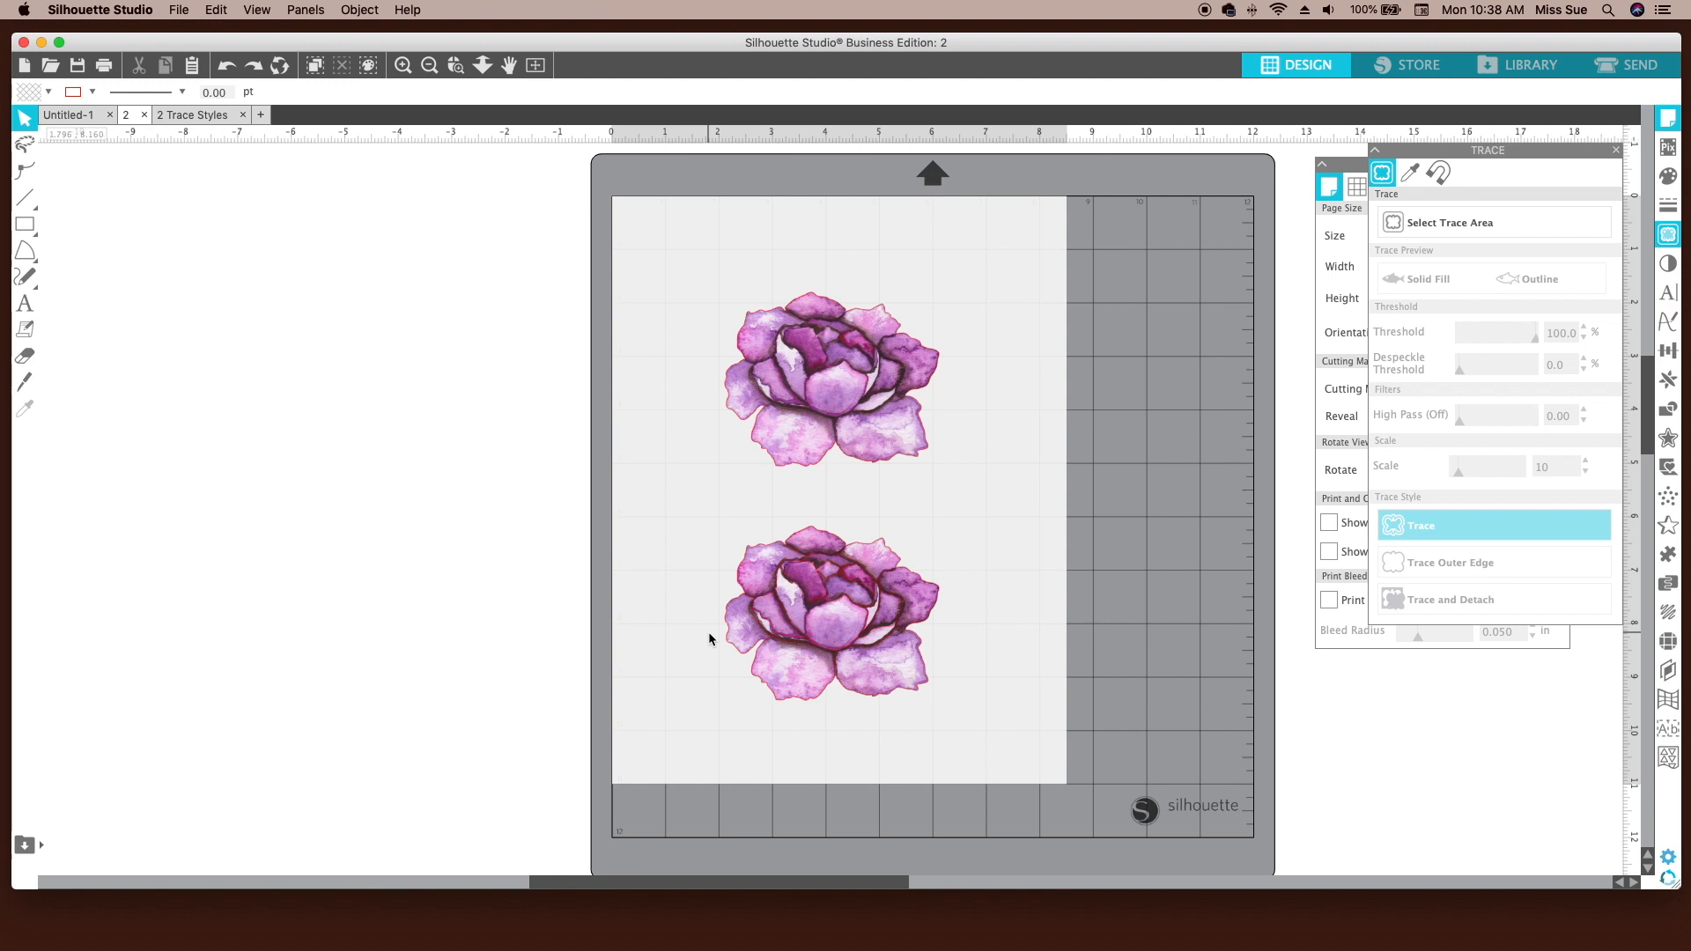
- Select a trace area of about 5.16 × 4.09 in around the upper flower and set the trace preview to Outline
click(1450, 223)
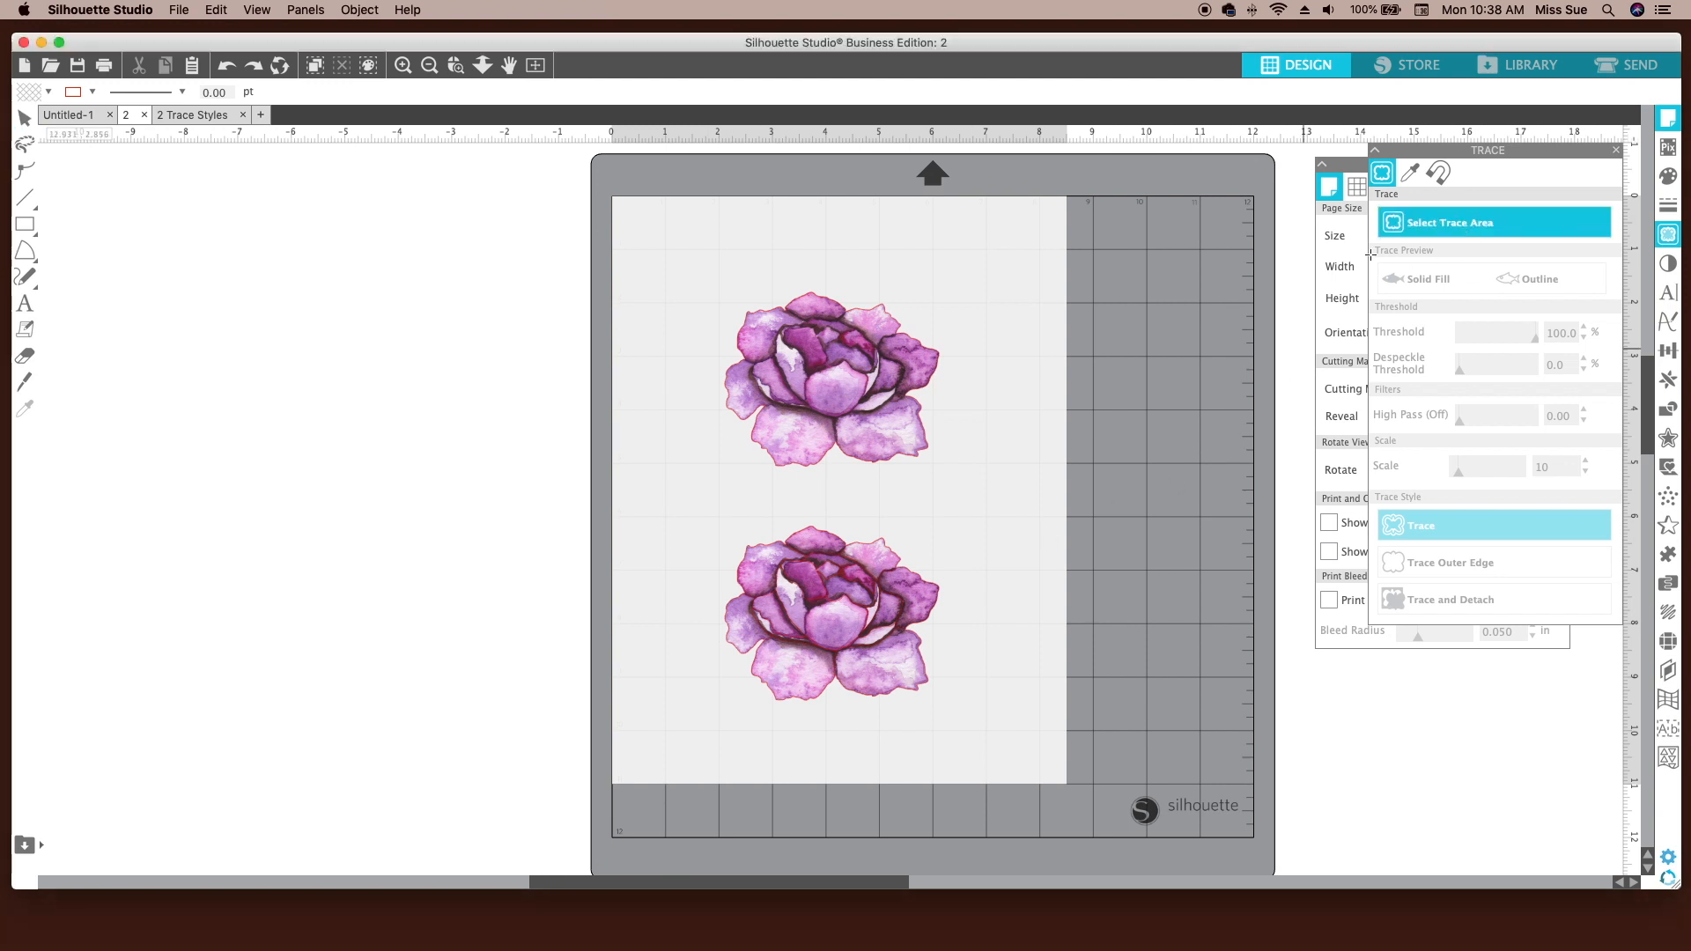
drag(695, 261, 971, 484)
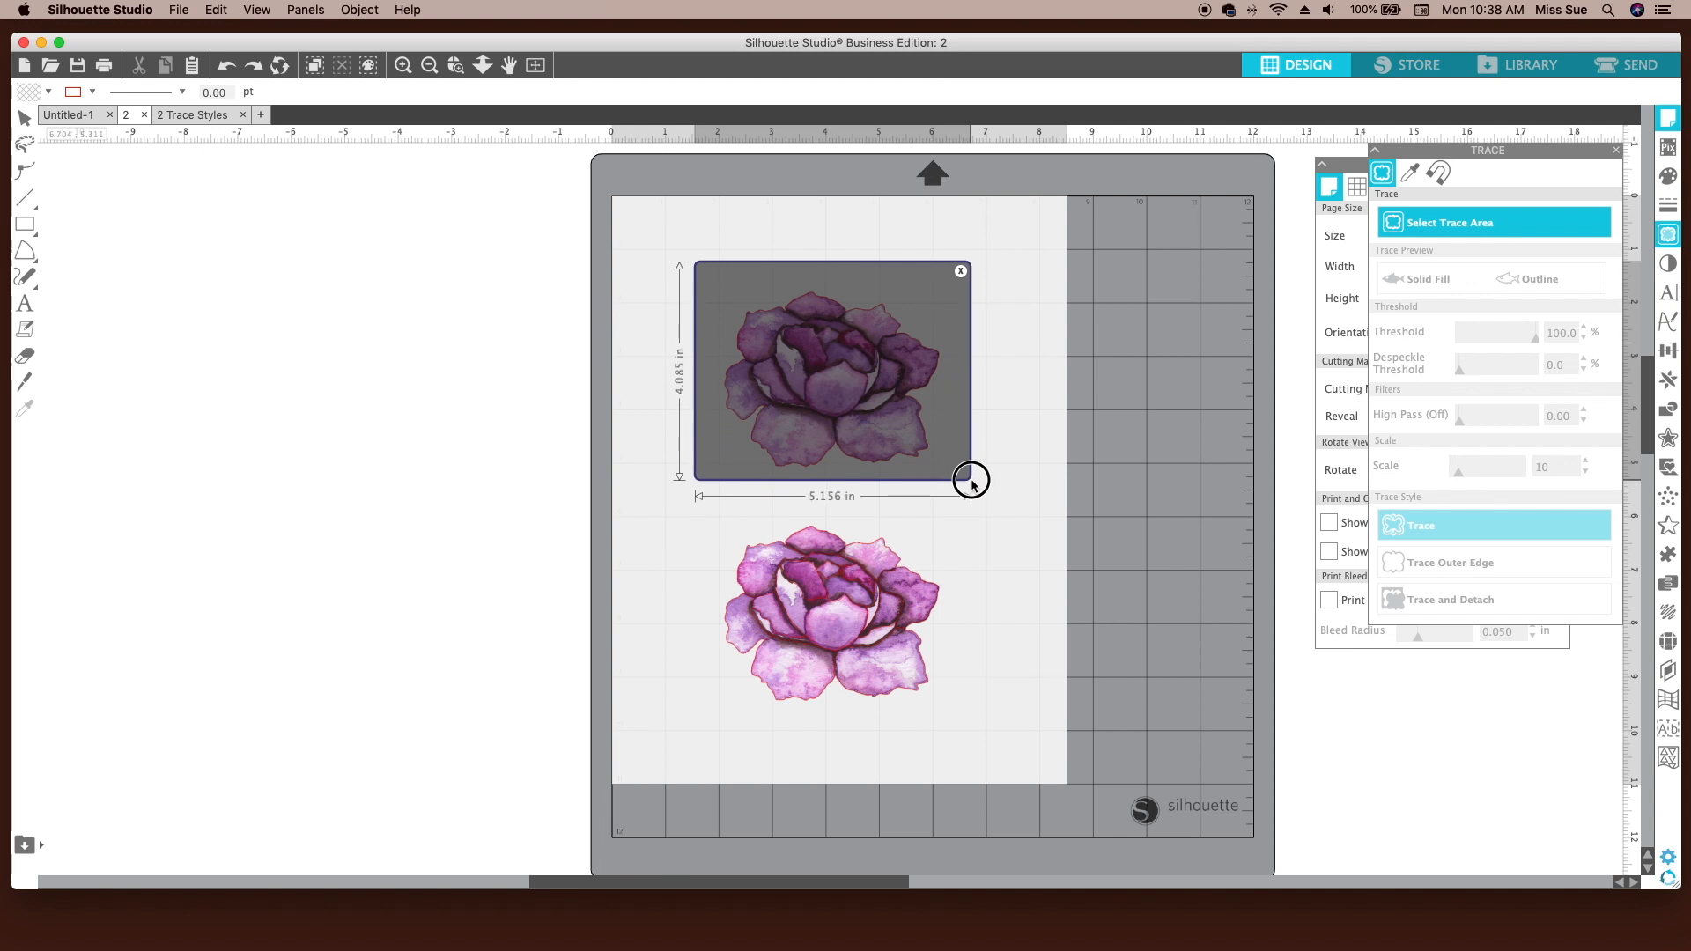
click(1531, 284)
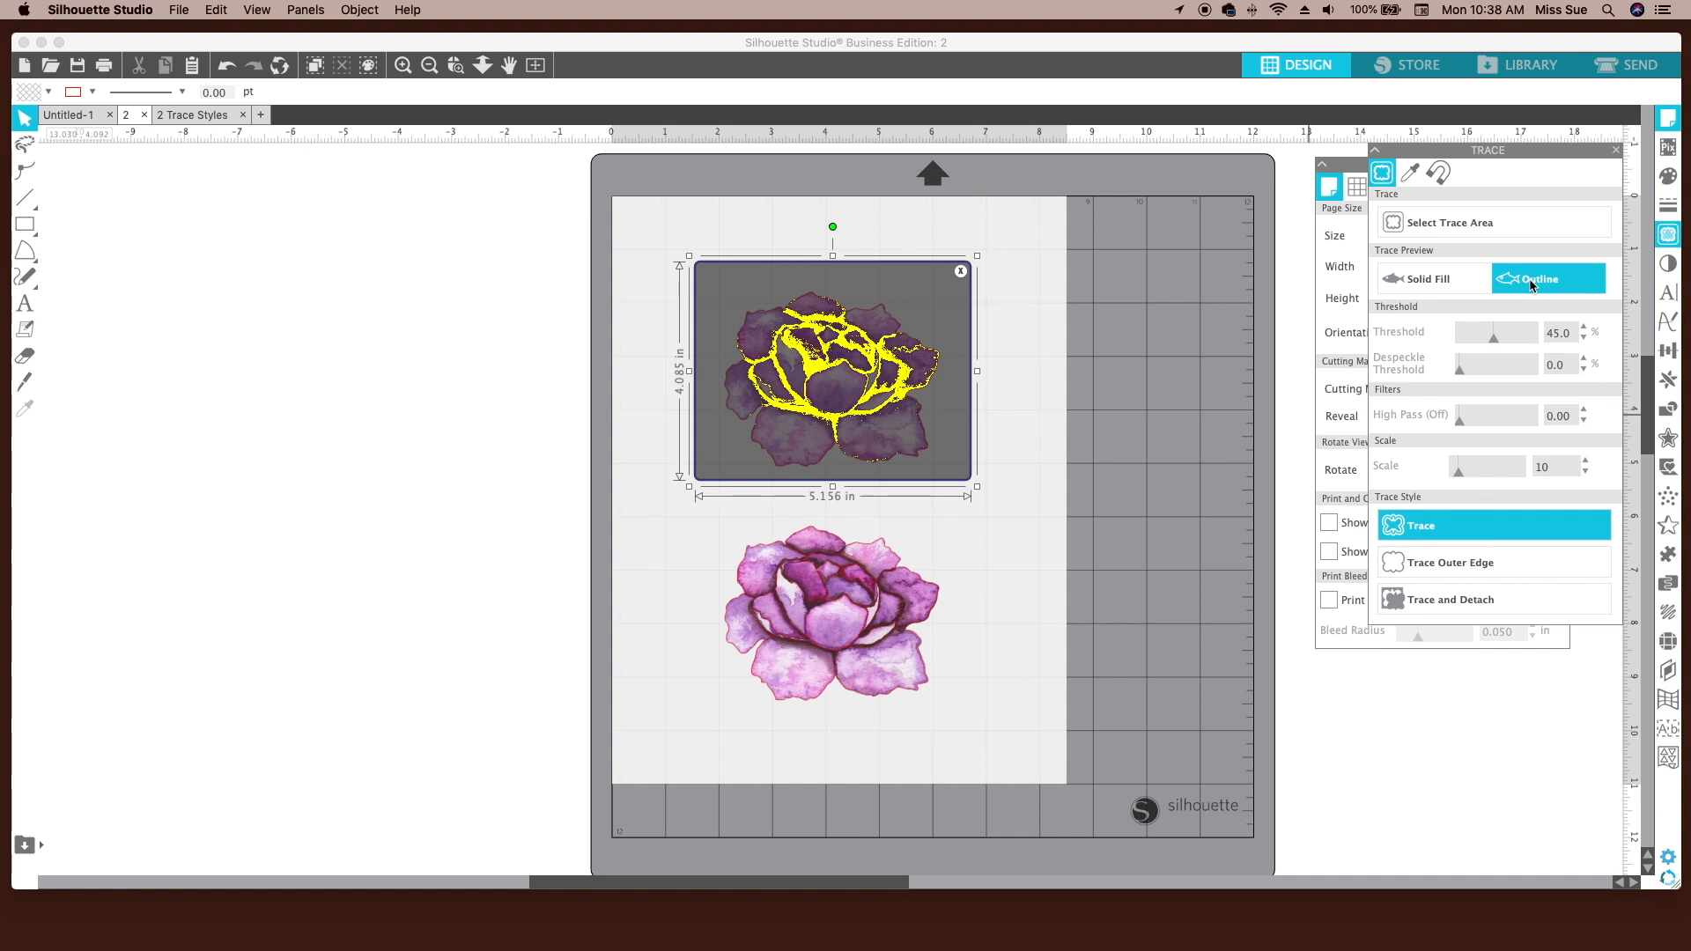
click(1531, 283)
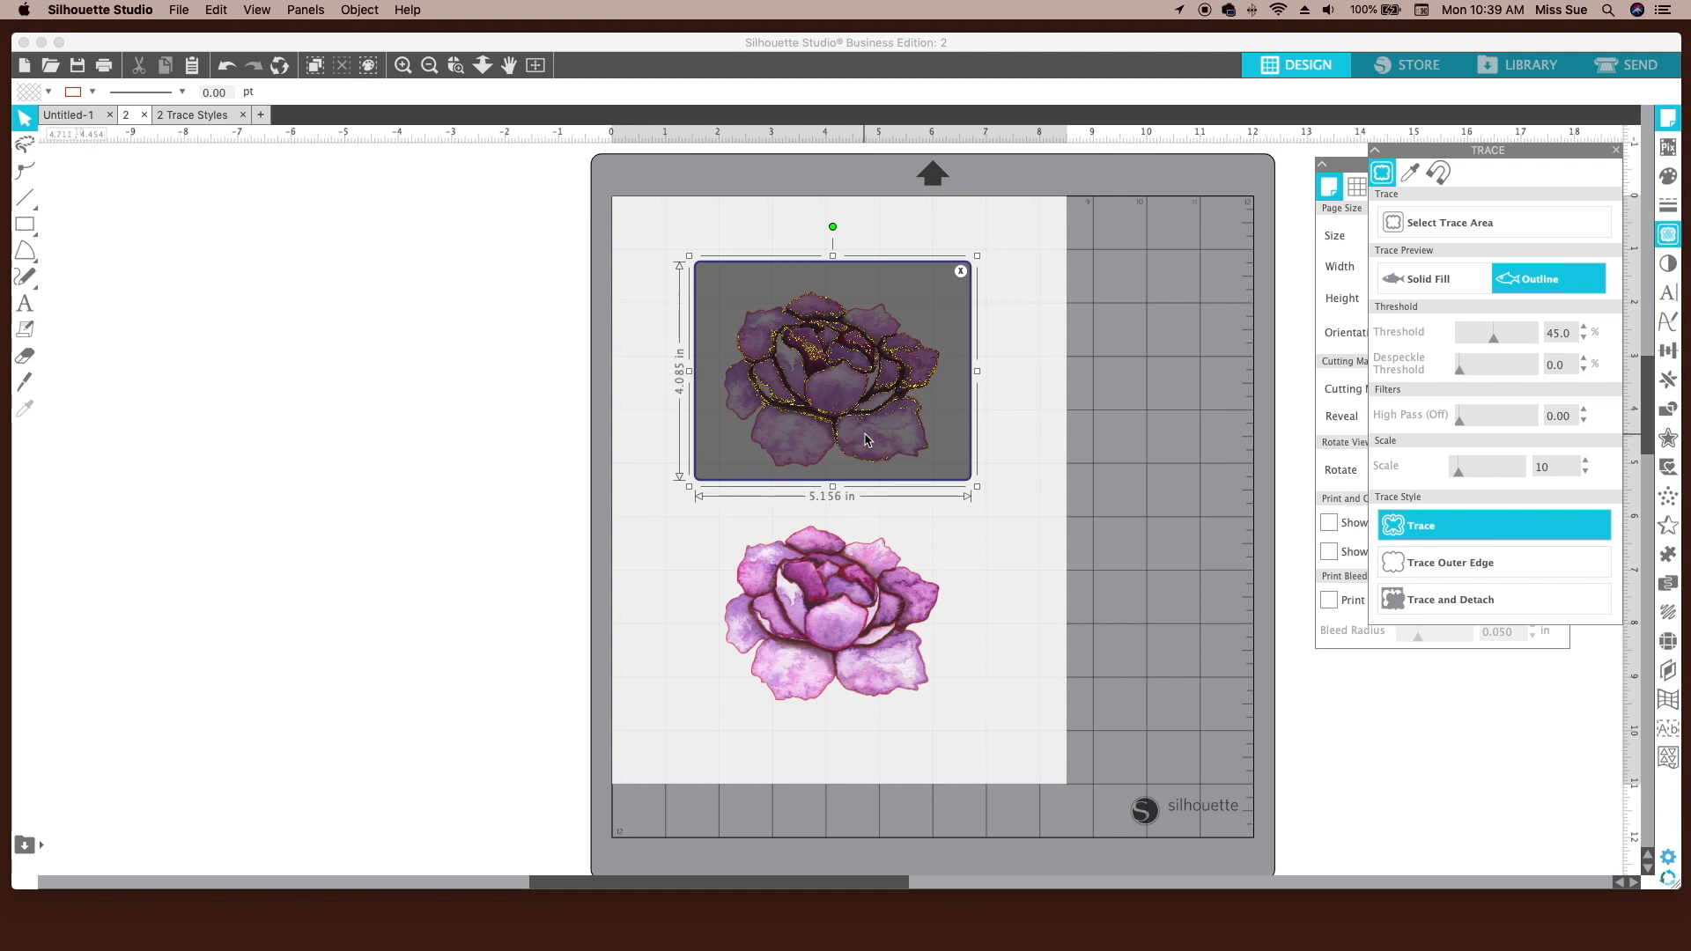
- Try a trace threshold of 54% on the upper flower
click(1585, 328)
click(1584, 328)
click(1585, 328)
click(1585, 327)
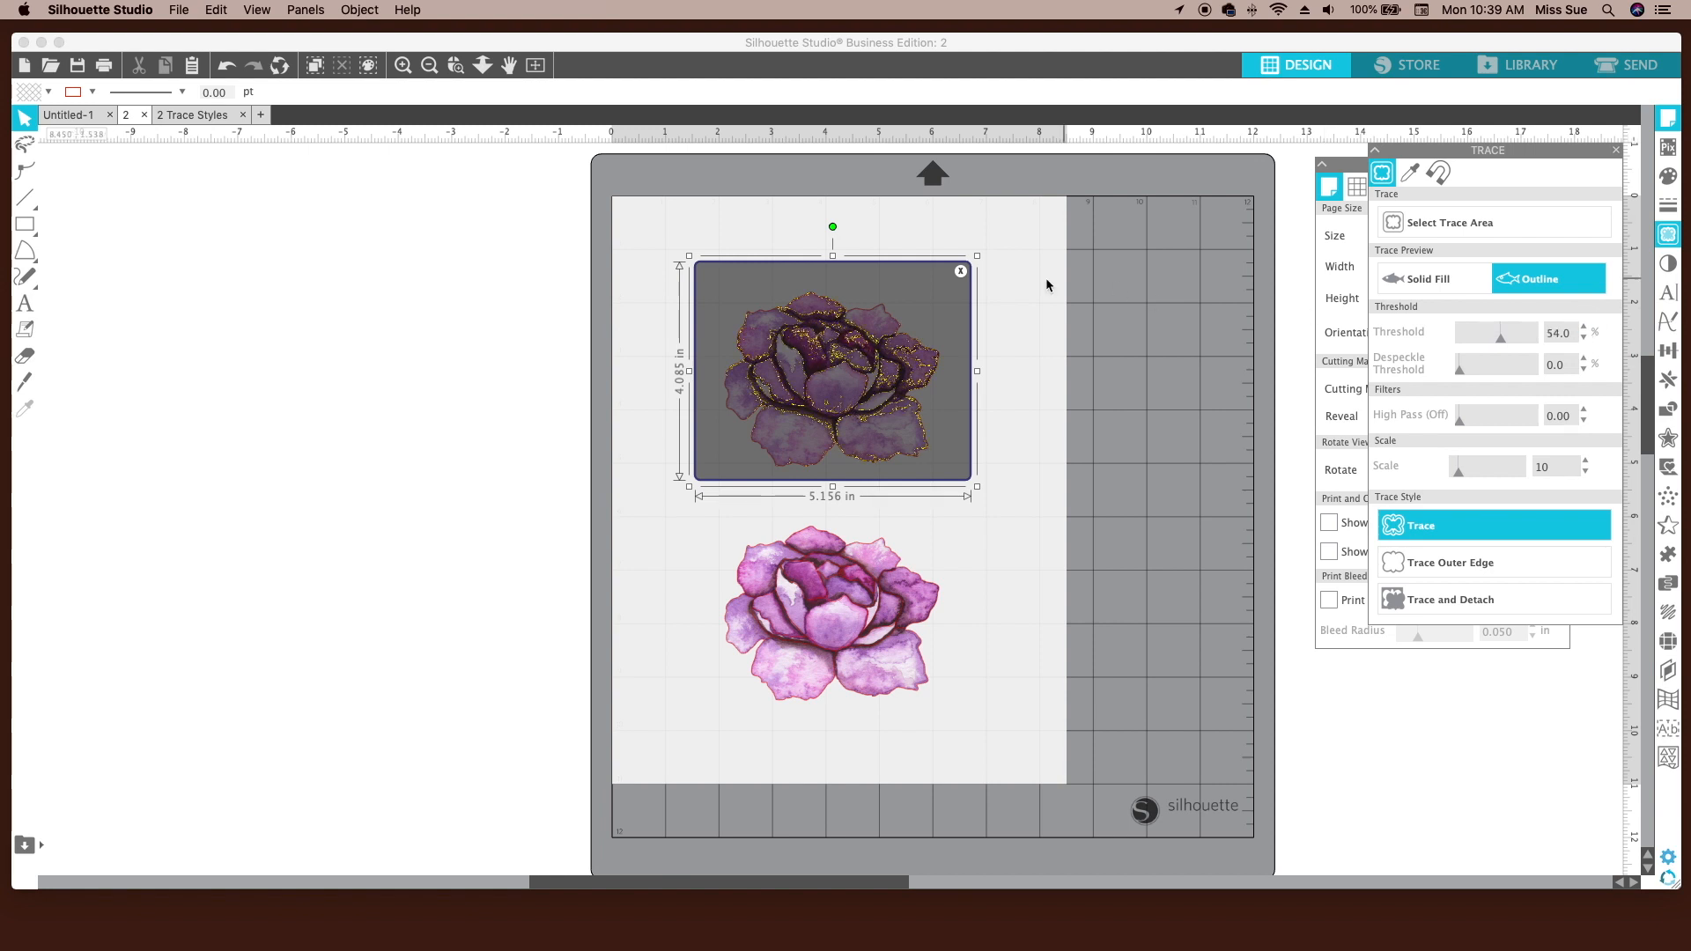
- Set the threshold back to 45% and trace the upper flower's inner details
click(1584, 340)
click(1584, 340)
click(1585, 341)
click(1584, 341)
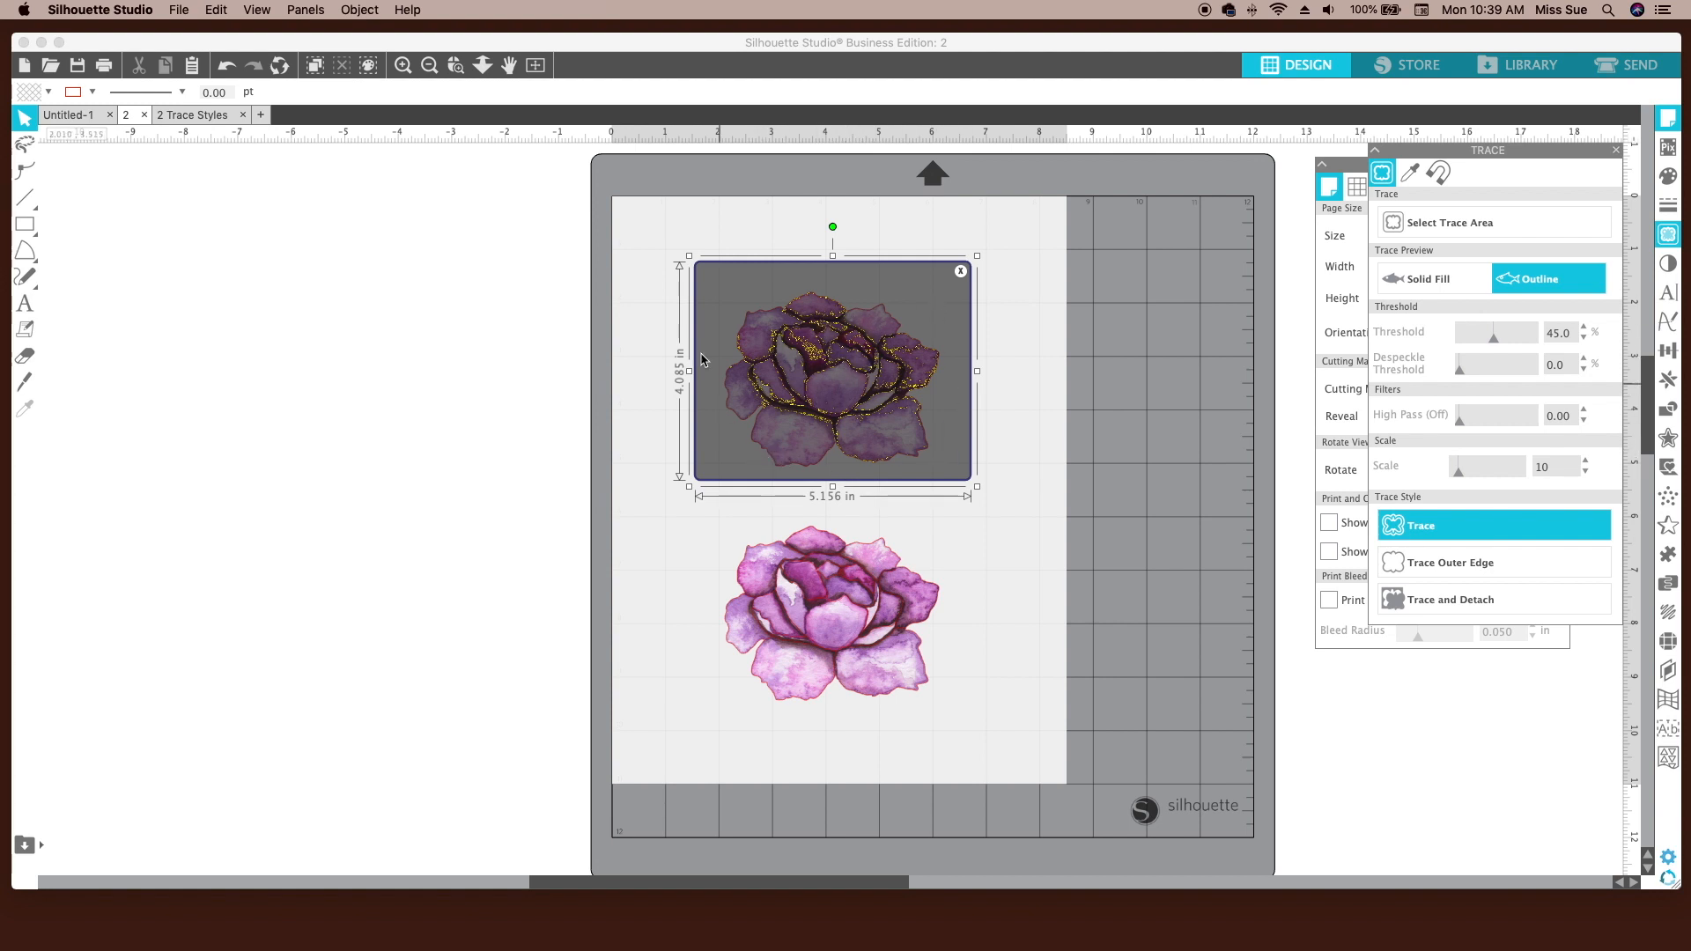
click(1506, 526)
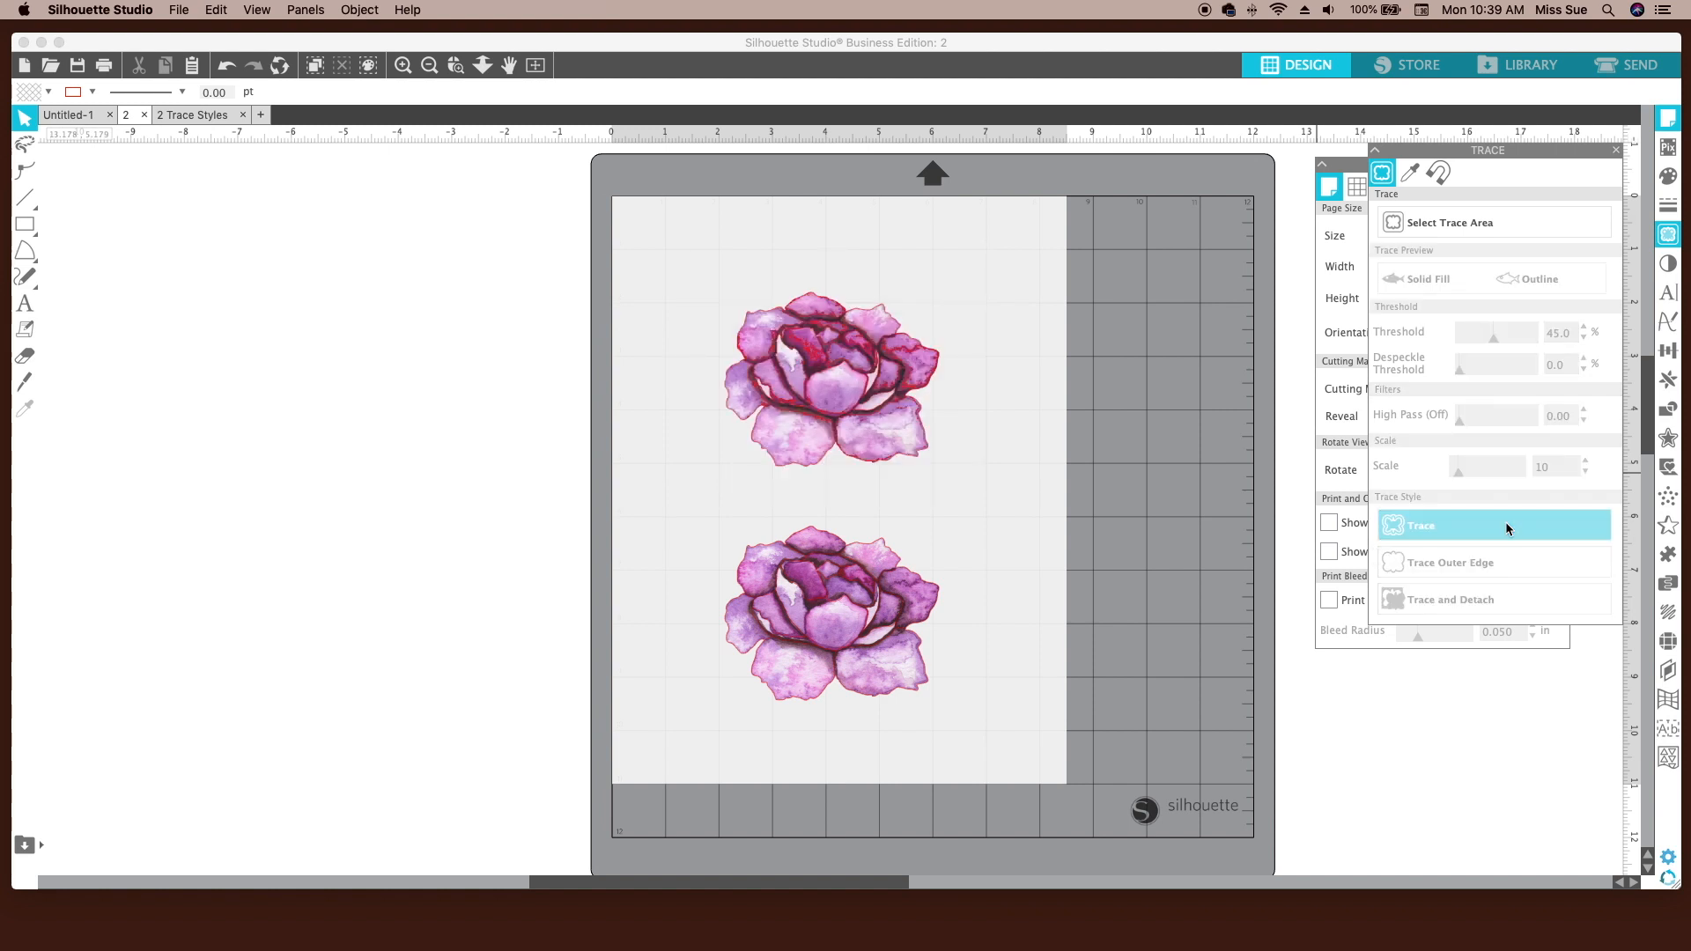
- Move the upper flower image aside to inspect its detailed trace lines, and undo the move
drag(847, 378, 440, 411)
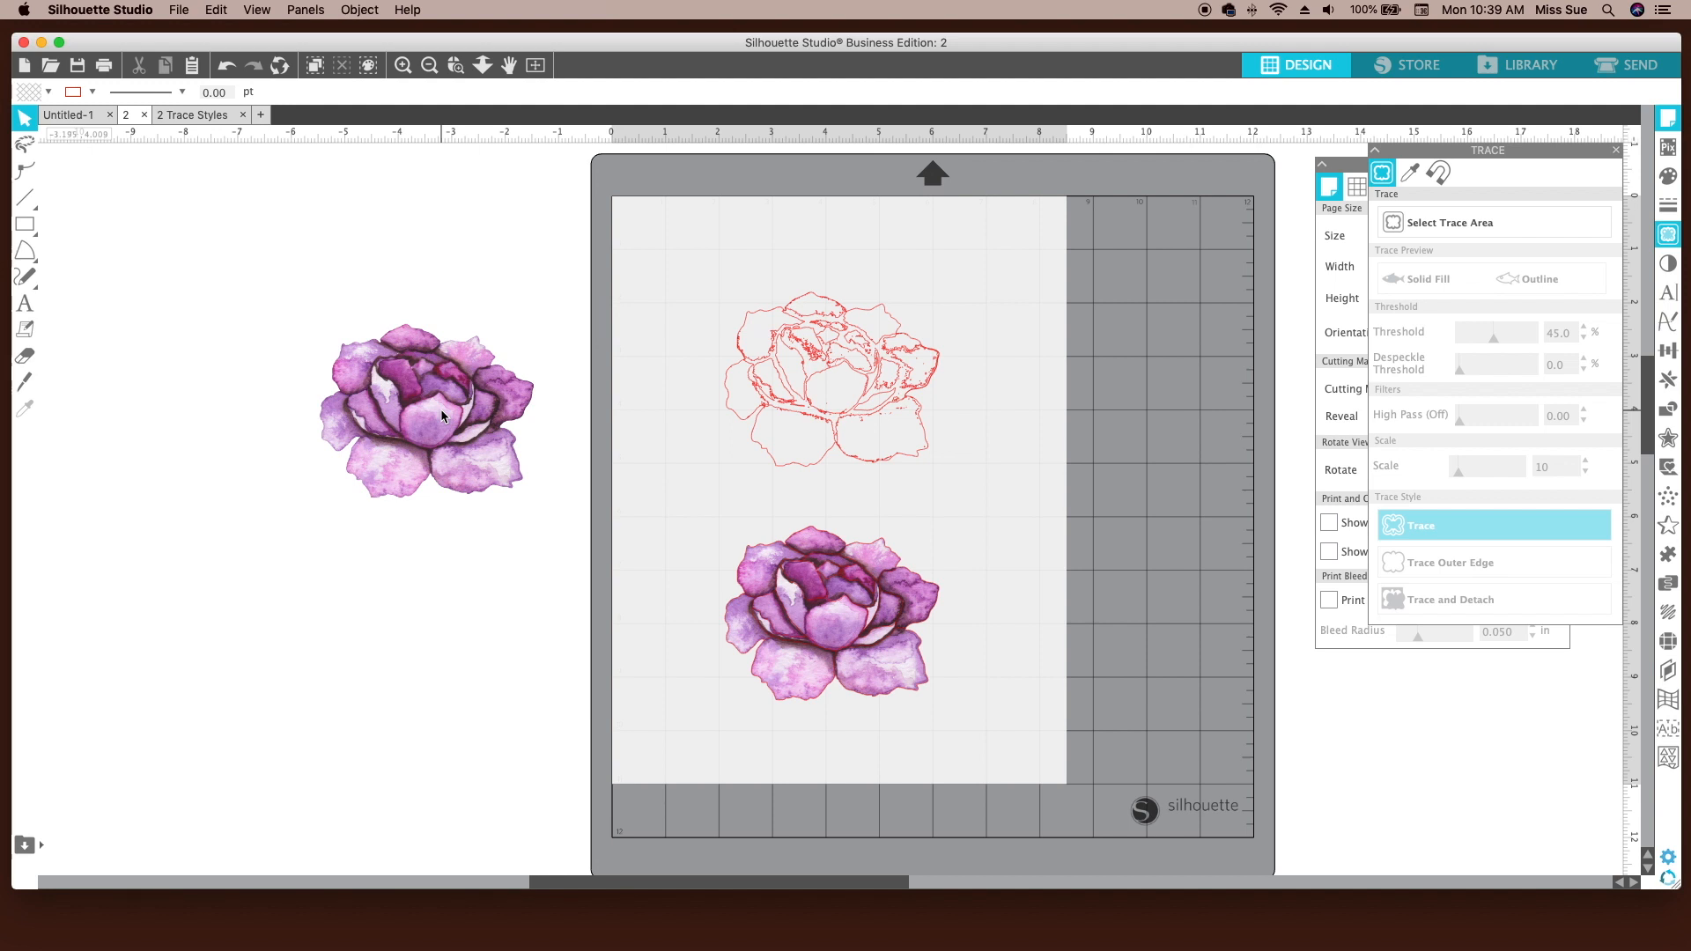
scroll(441, 408, right, 2)
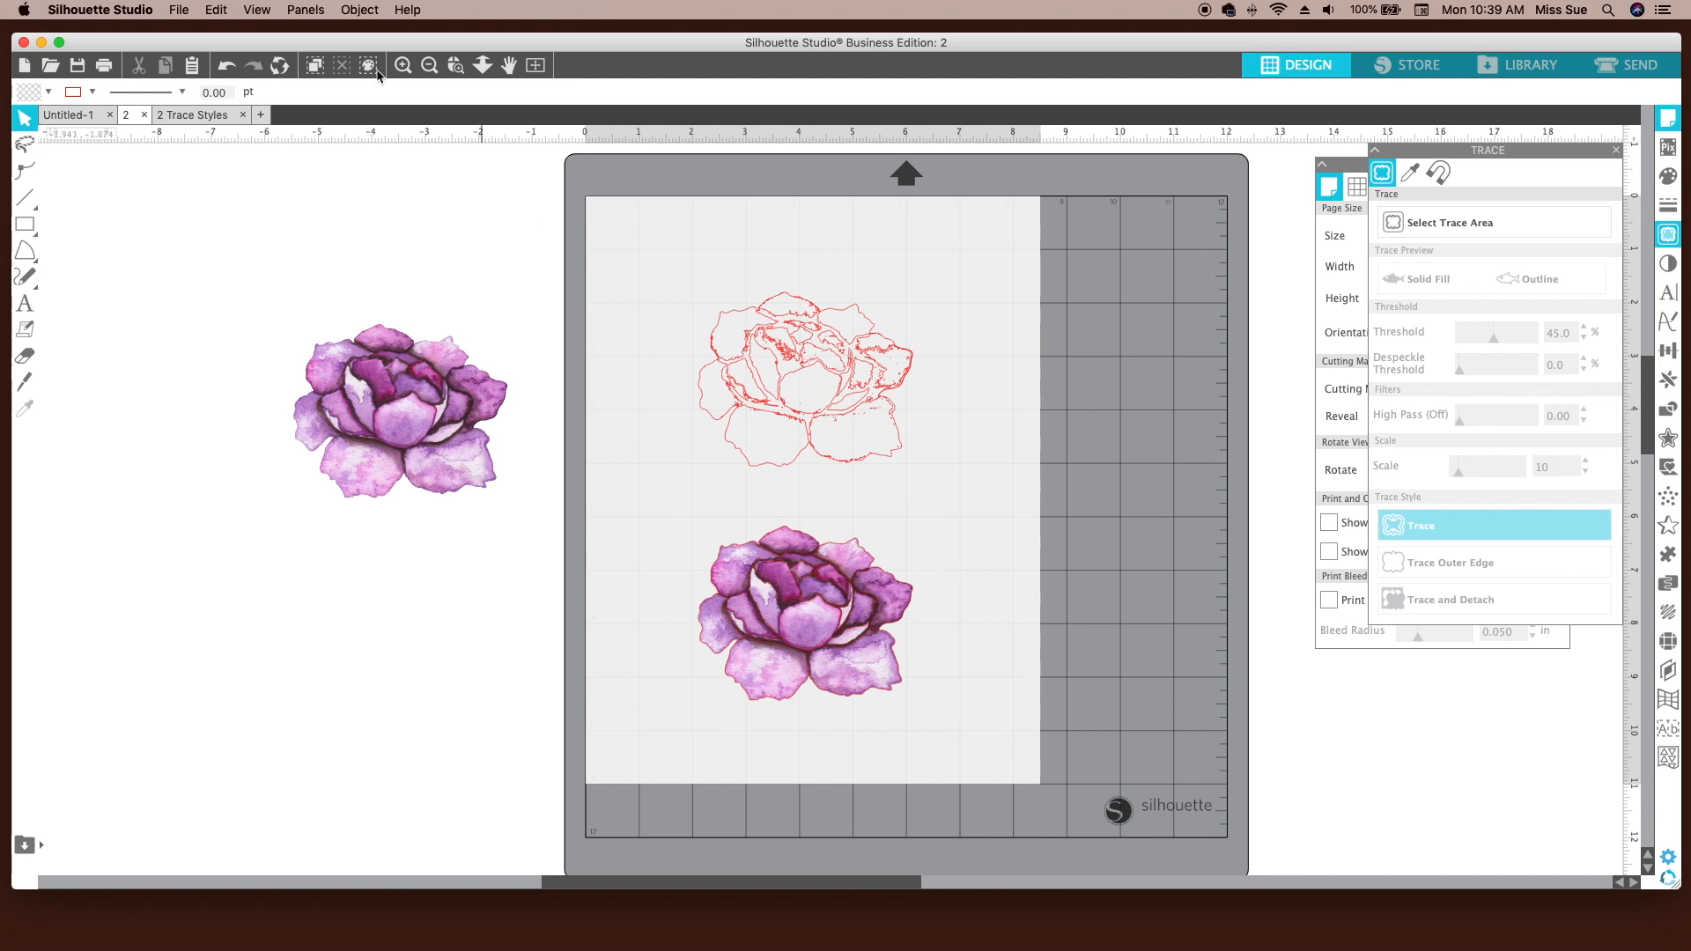
click(224, 69)
click(224, 69)
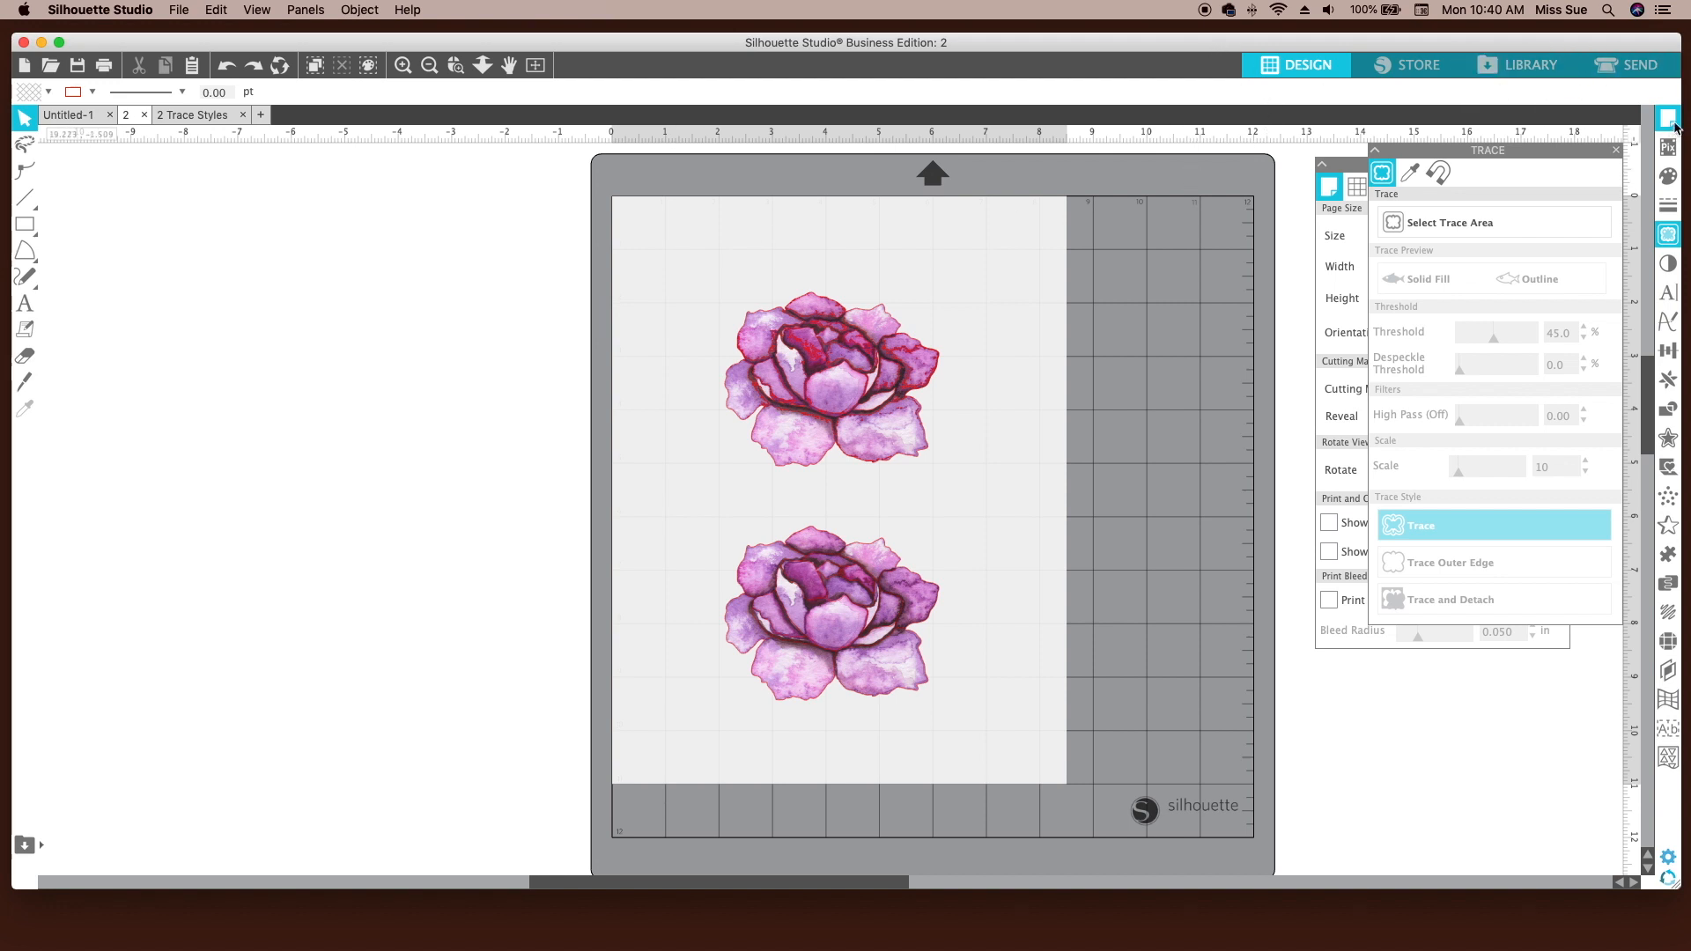
- Turn on Type 1 registration marks in the page setup
click(1354, 164)
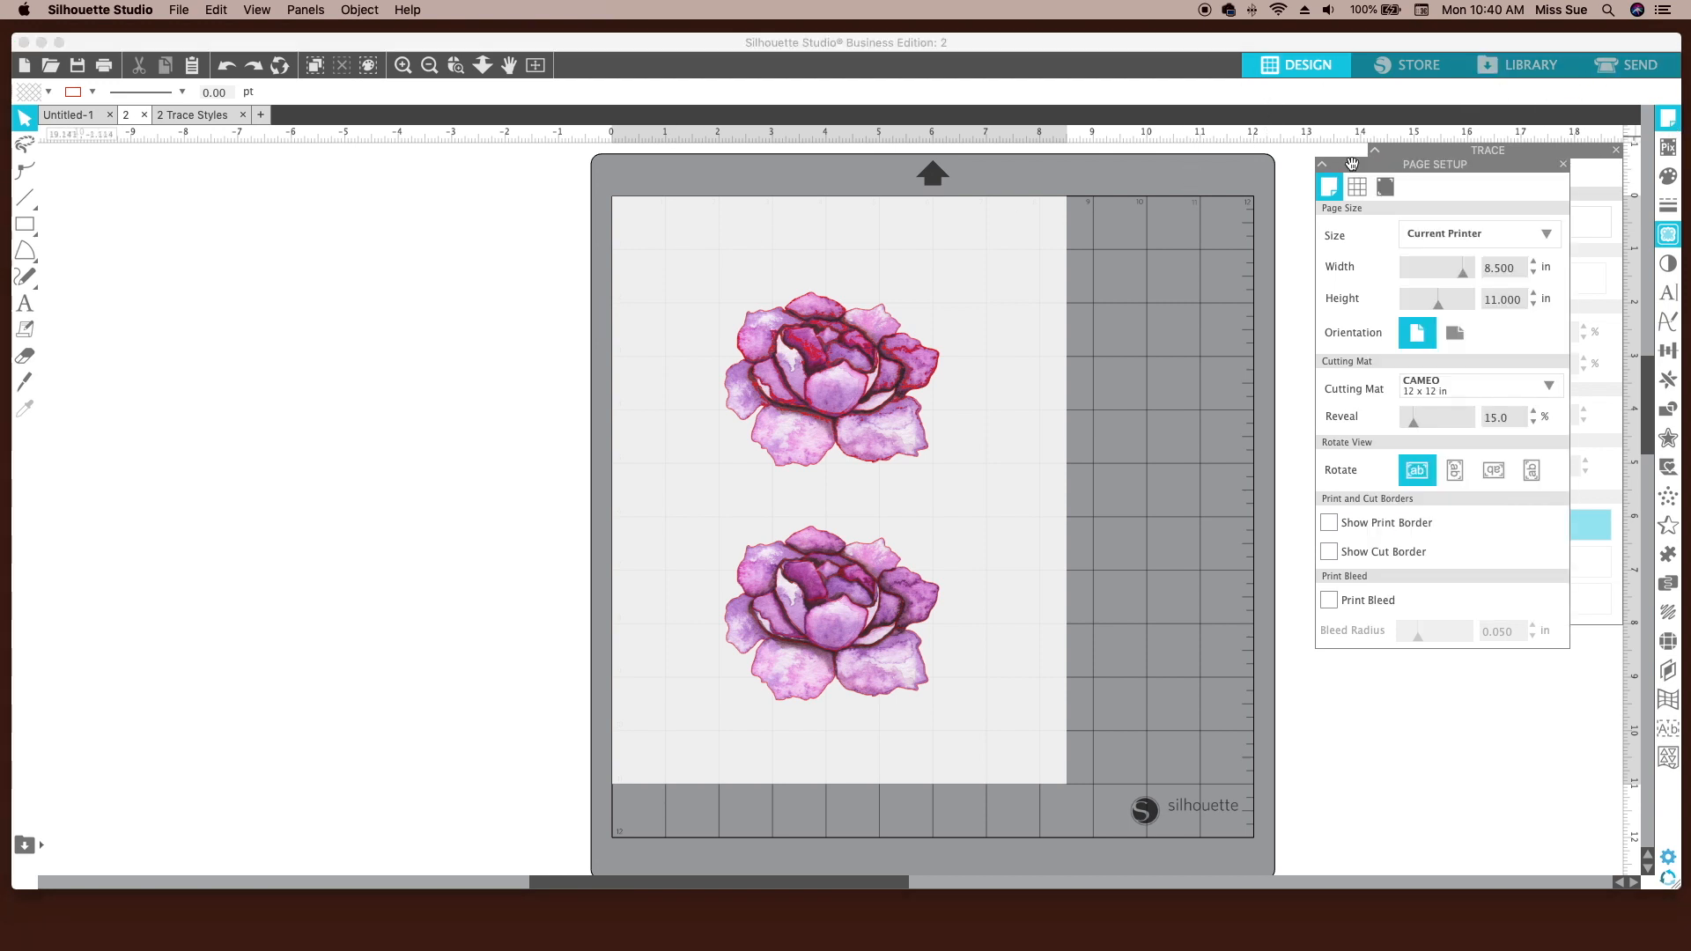
click(1391, 193)
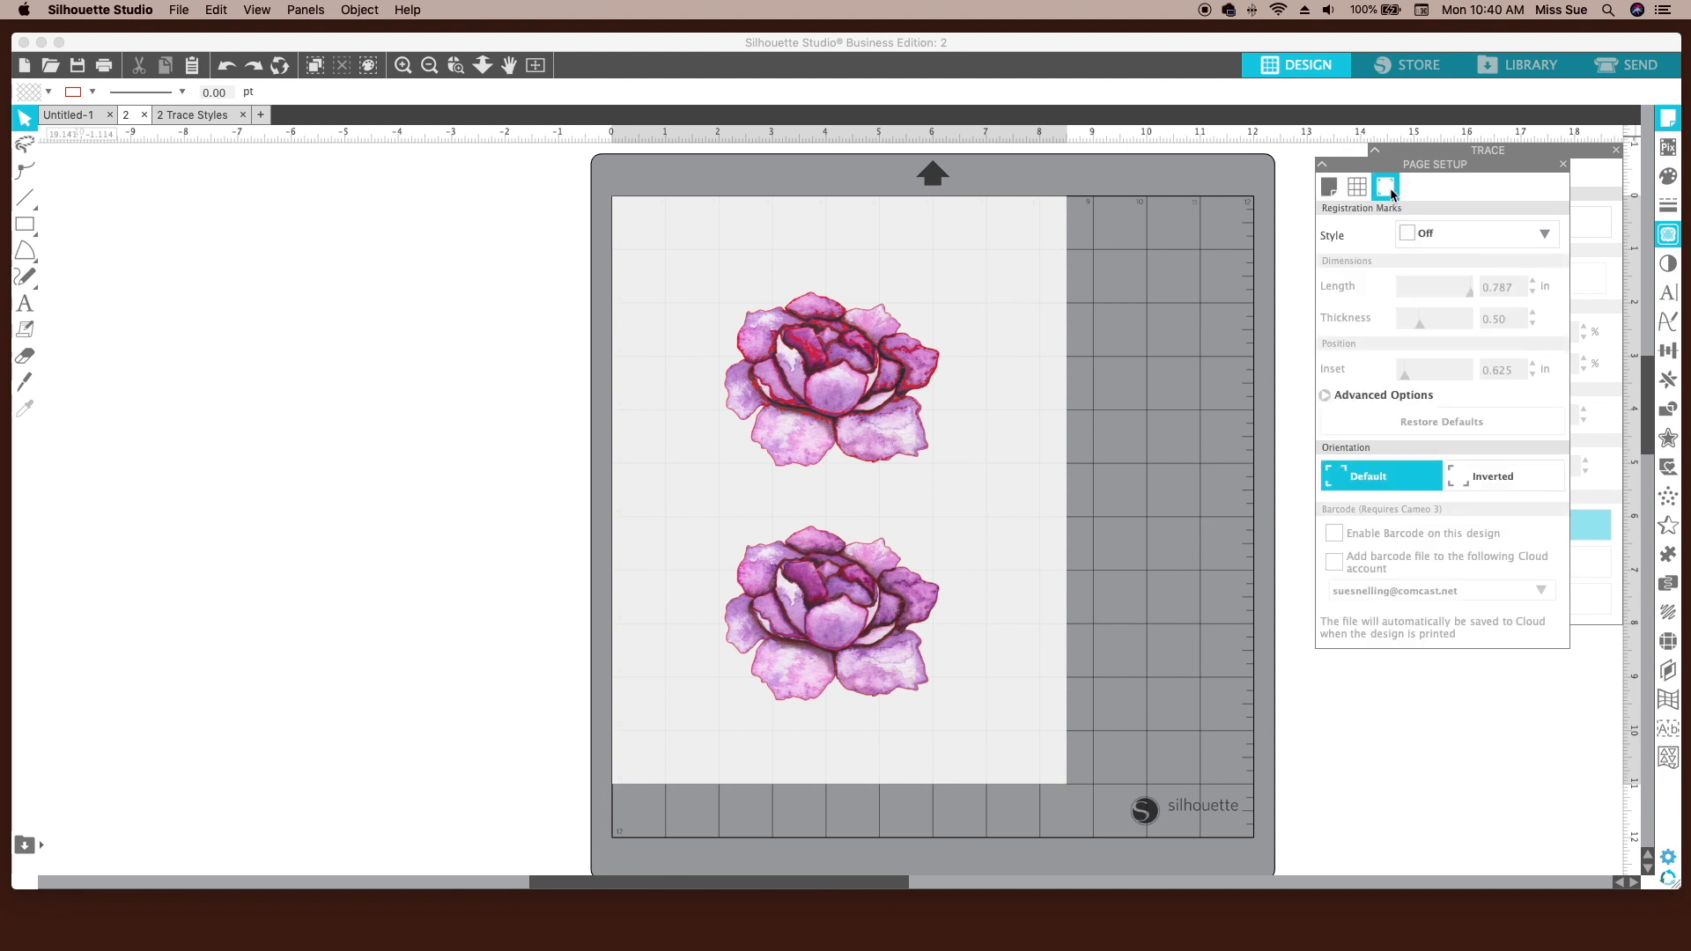
click(1446, 227)
click(1449, 282)
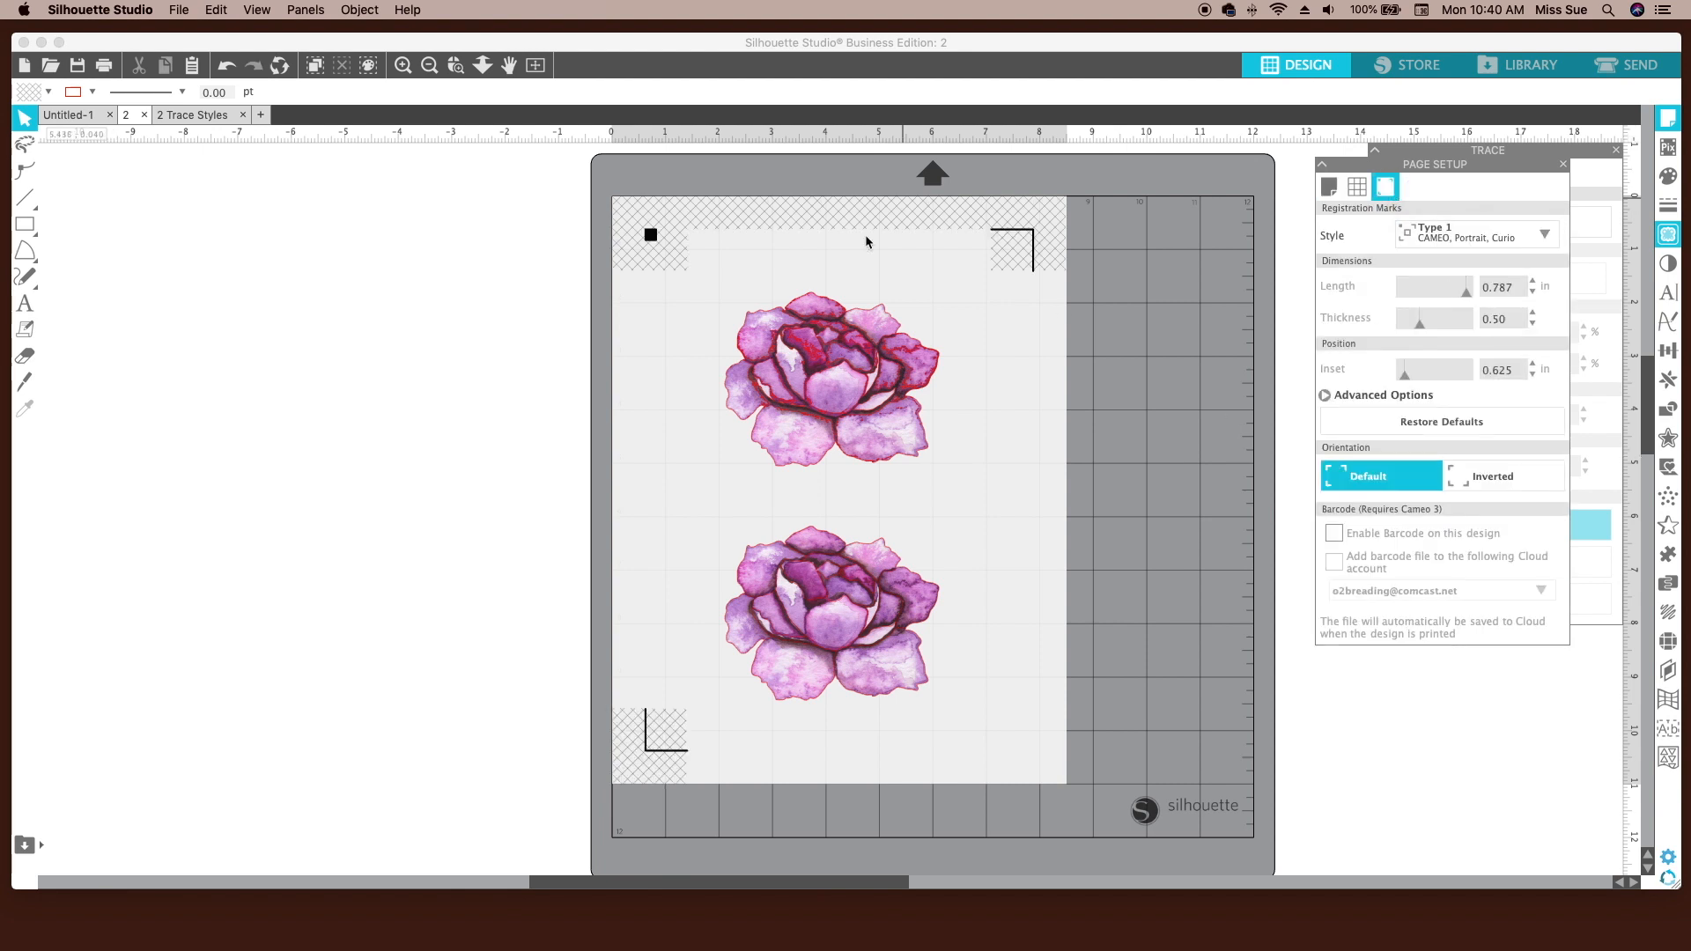